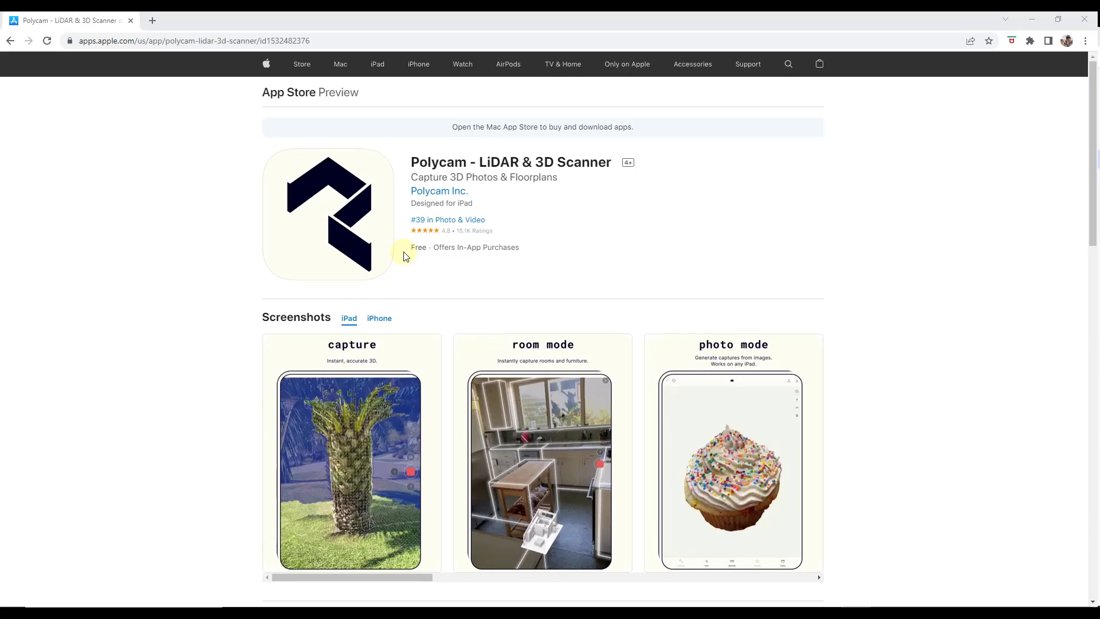
left_click_drag(413, 246, 515, 246)
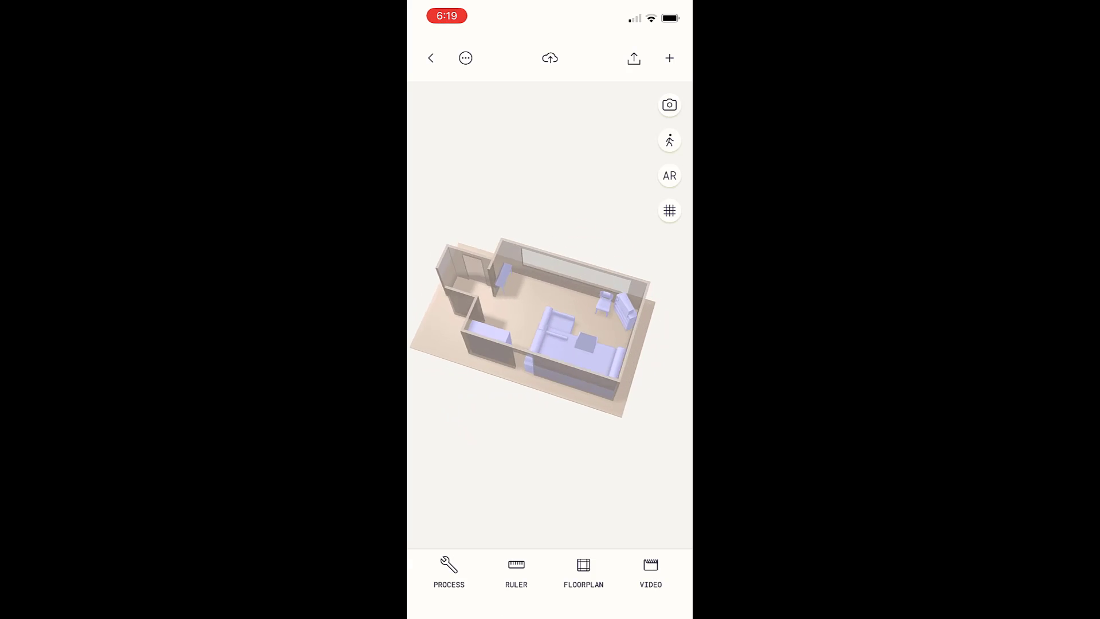
- Measure the length of the scanned room along its window wall with the Ruler
scroll(549, 324, "up", 3)
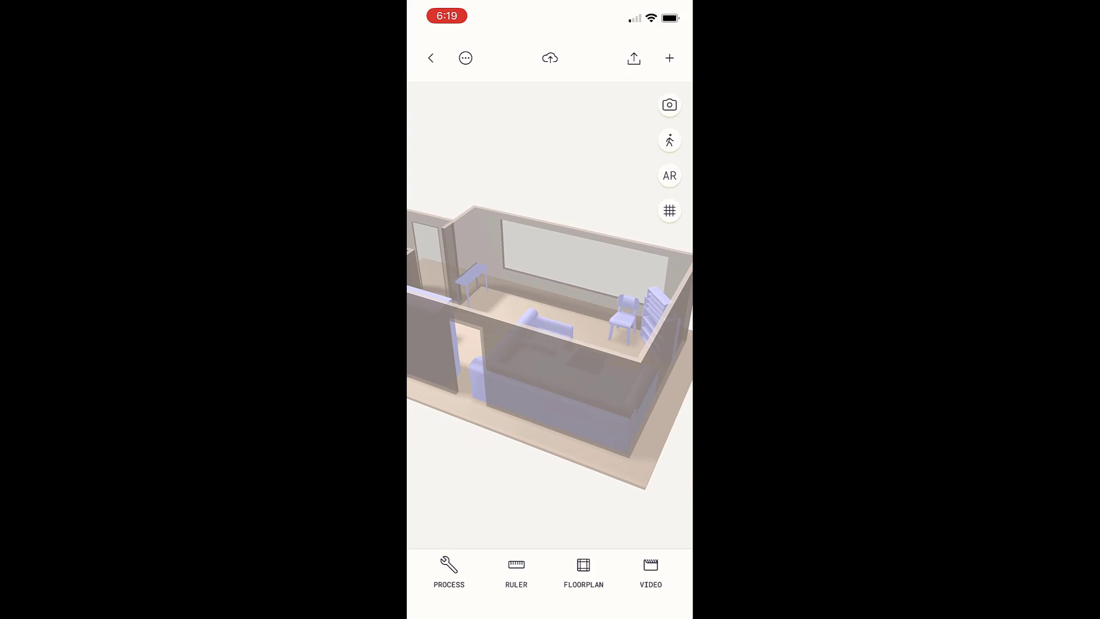
left_click_drag(476, 344, 447, 366)
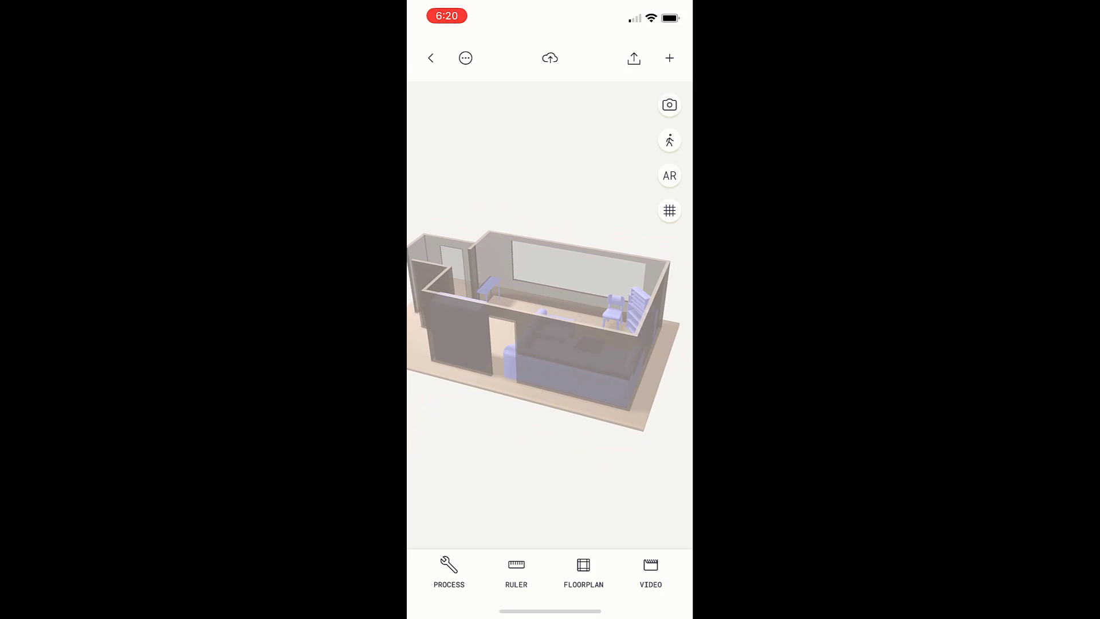
left_click(516, 570)
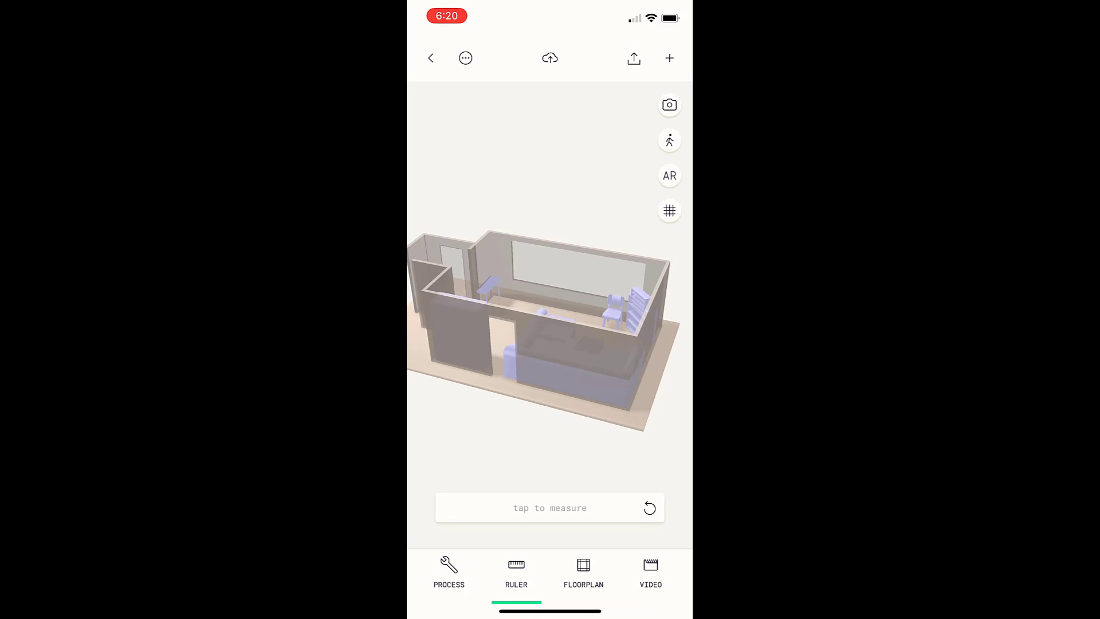
left_click(622, 256)
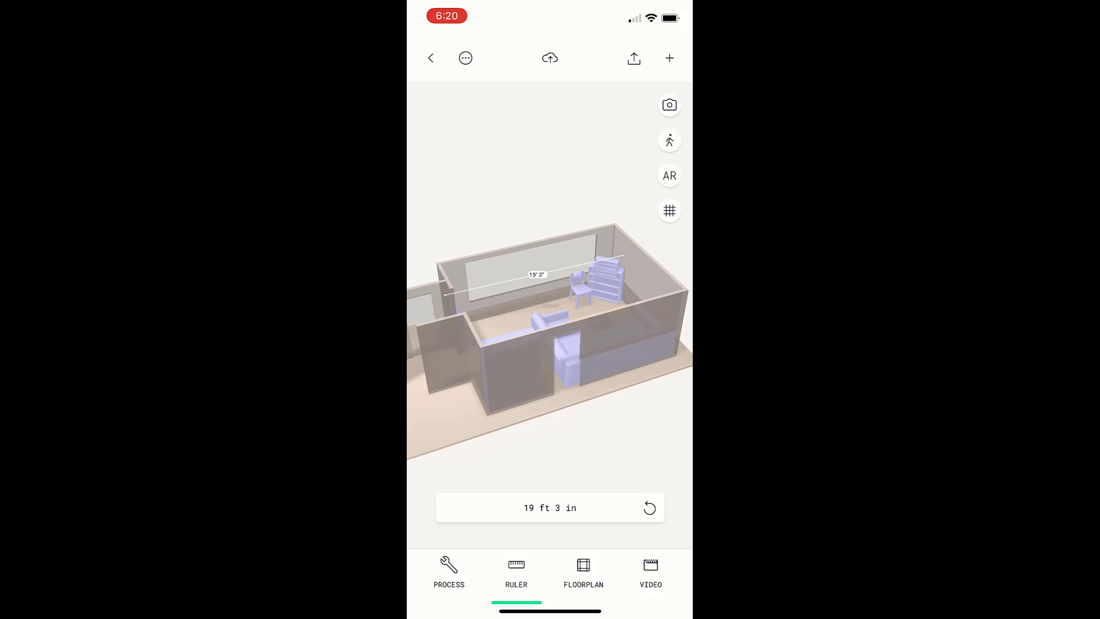
scroll(549, 315, "up", 3)
scroll(550, 315, "down", 3)
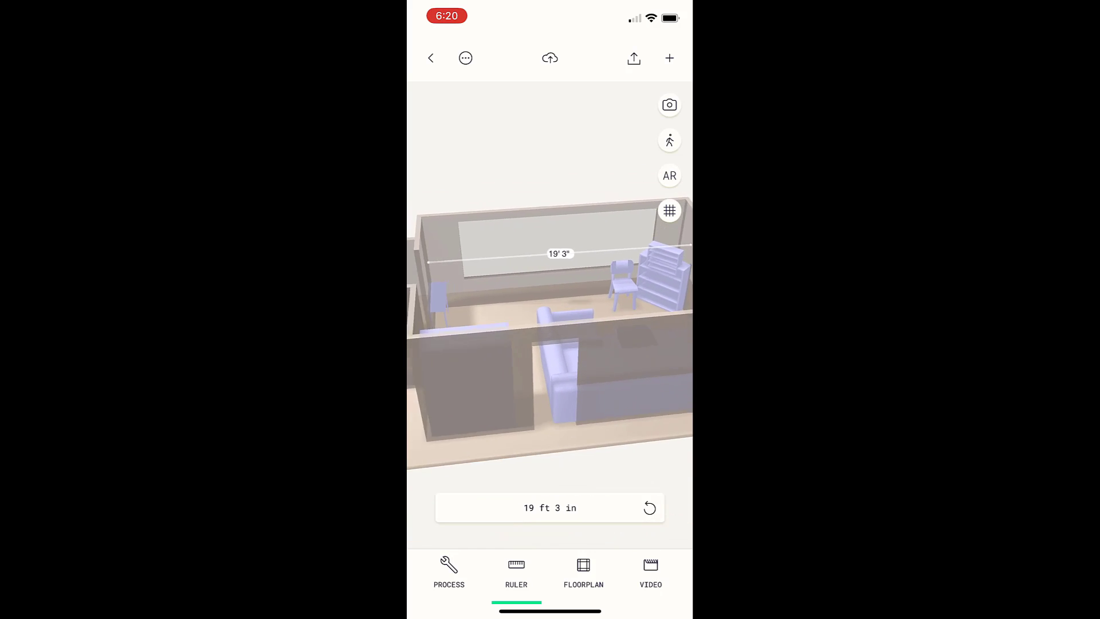
- View the room's floor plan, toggle its measurements on and off, hide the furniture, and return to the 3D model
left_click(584, 570)
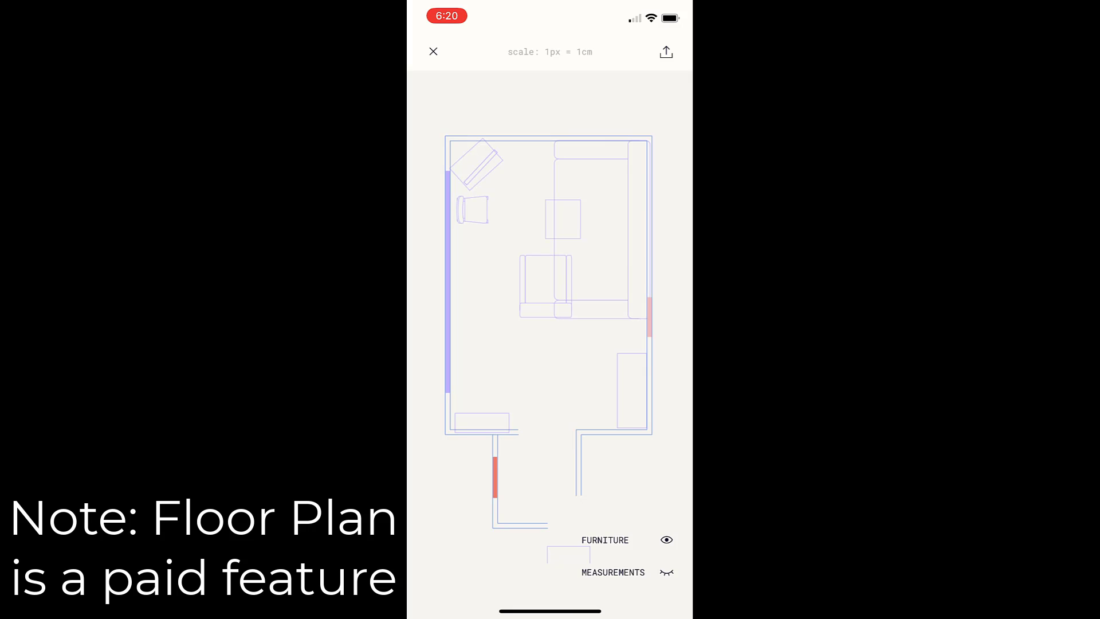
left_click(666, 572)
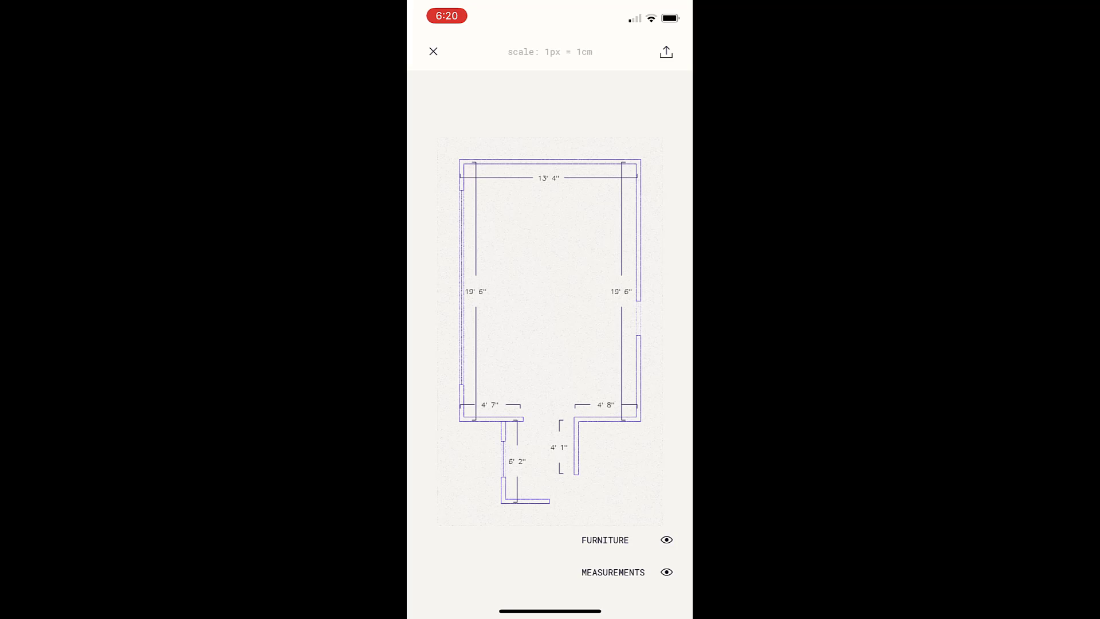
left_click(666, 572)
left_click(666, 540)
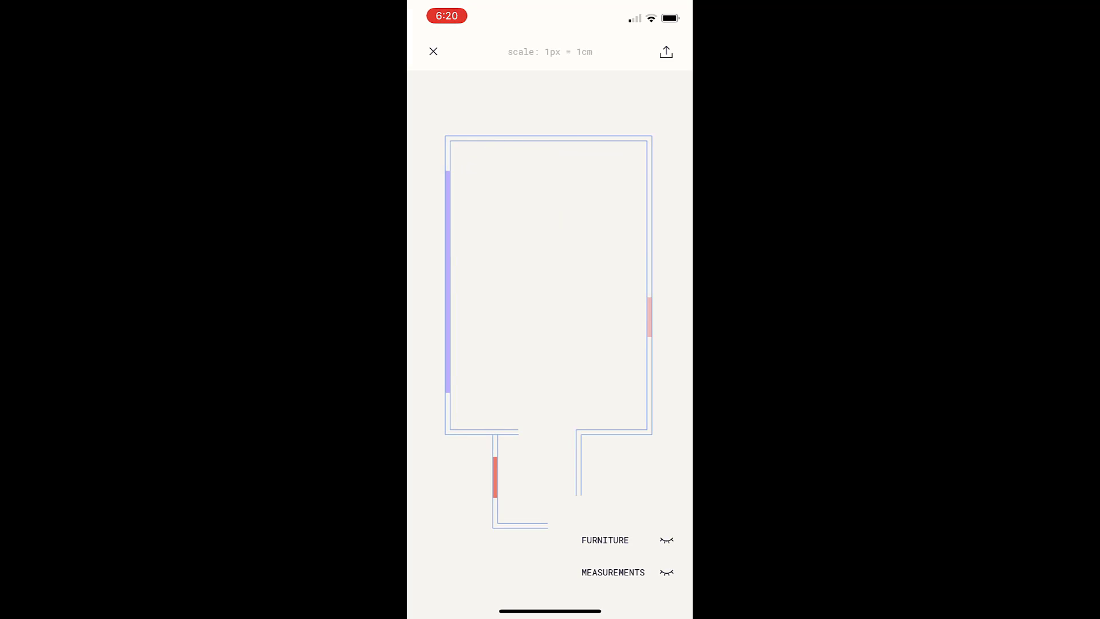
left_click(434, 51)
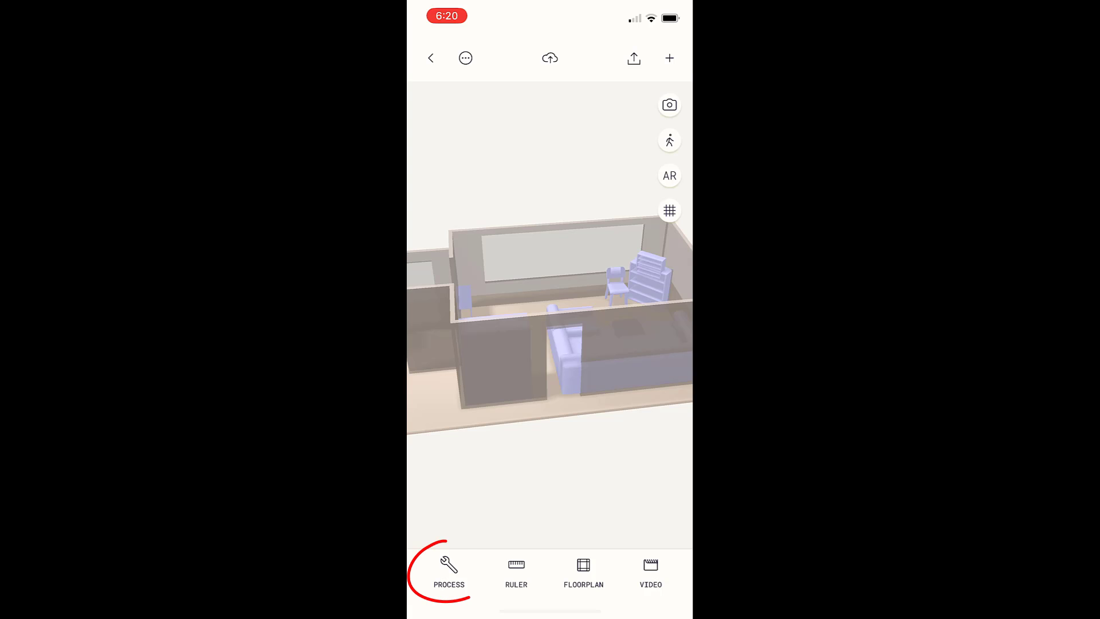
- Process the room capture's LiDAR data, and hide both the LiDAR and furniture layers
left_click(449, 570)
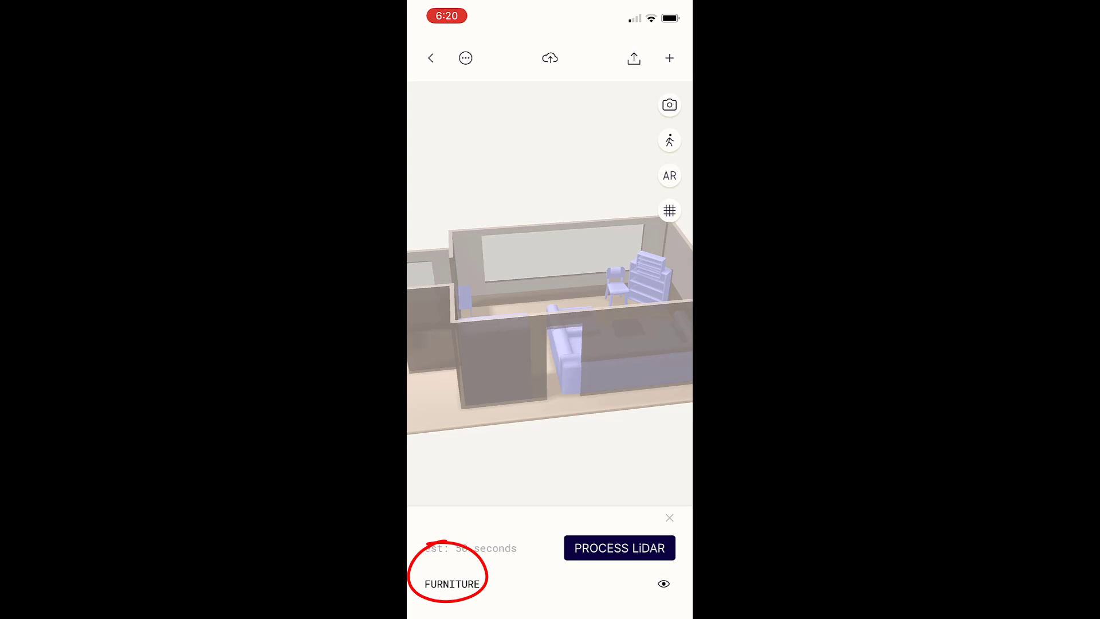
left_click(619, 545)
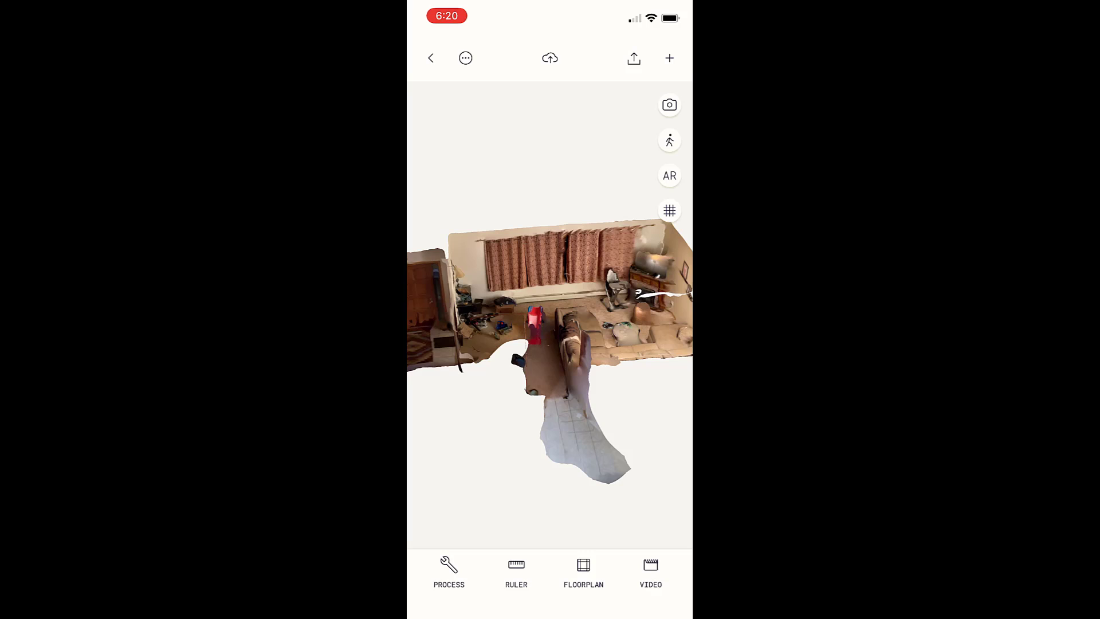
left_click(448, 570)
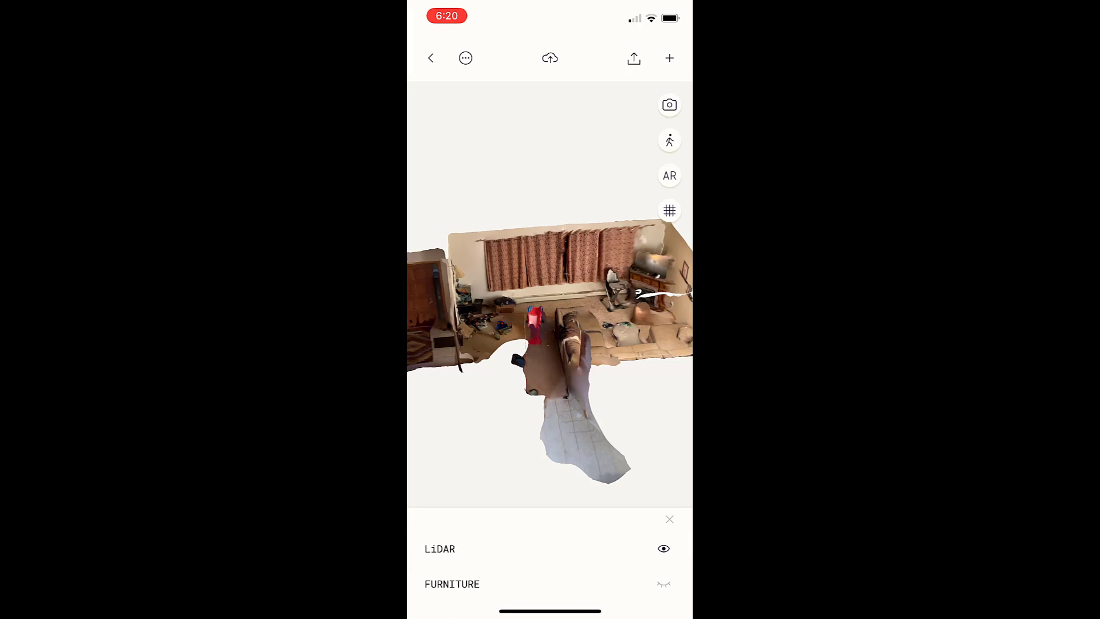
left_click(663, 549)
left_click(663, 584)
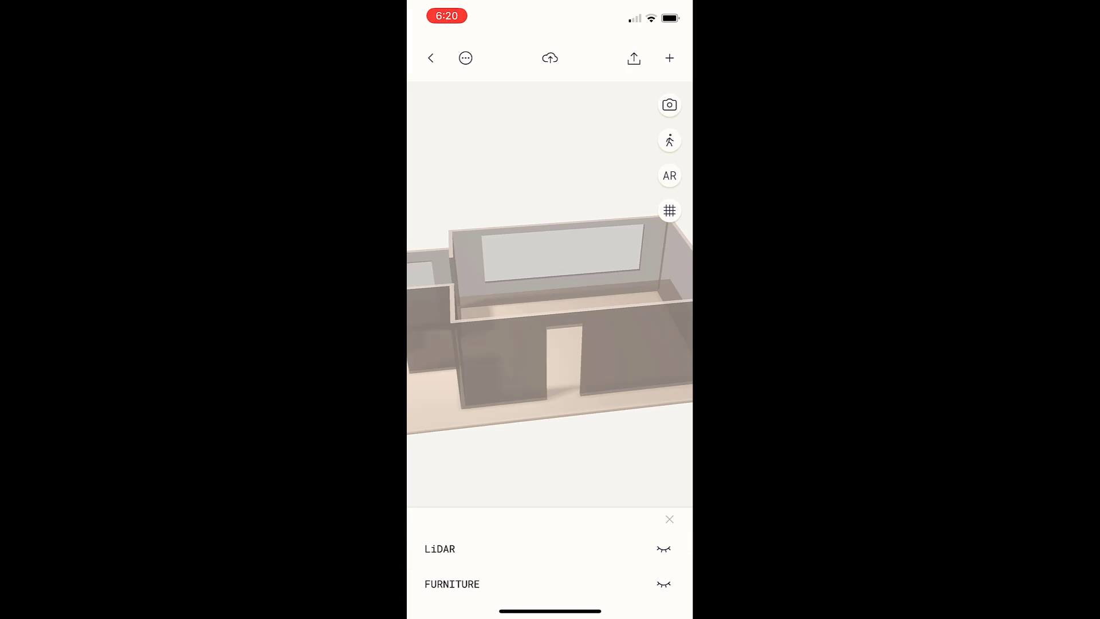
- Toggle the furniture layer on and off to compare the furnished room with its bare walls
left_click_drag(550, 320, 624, 338)
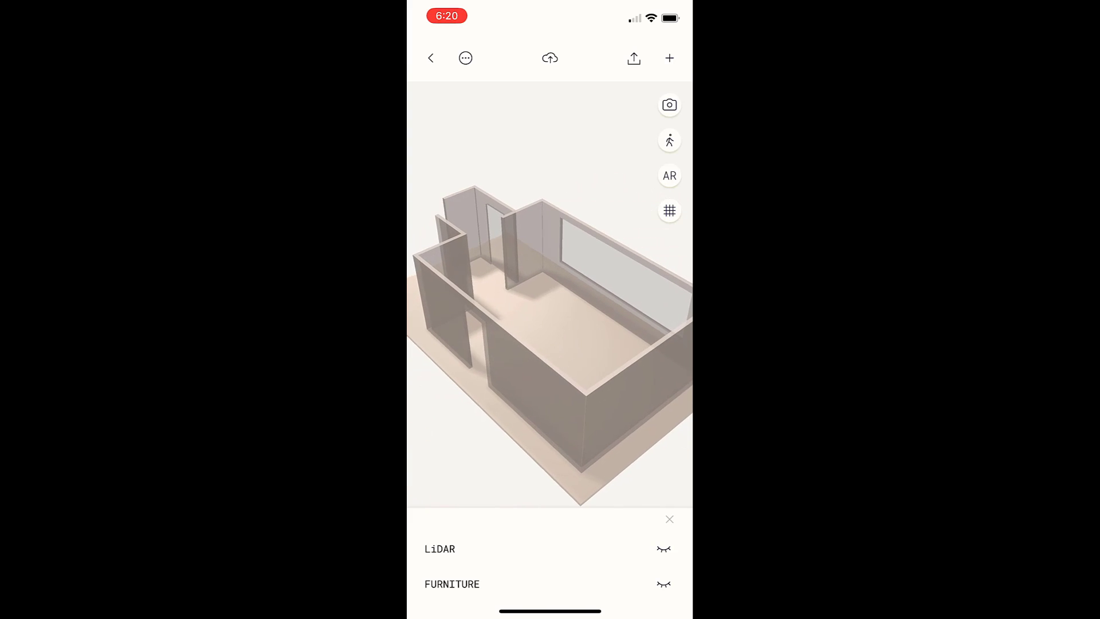
left_click(663, 584)
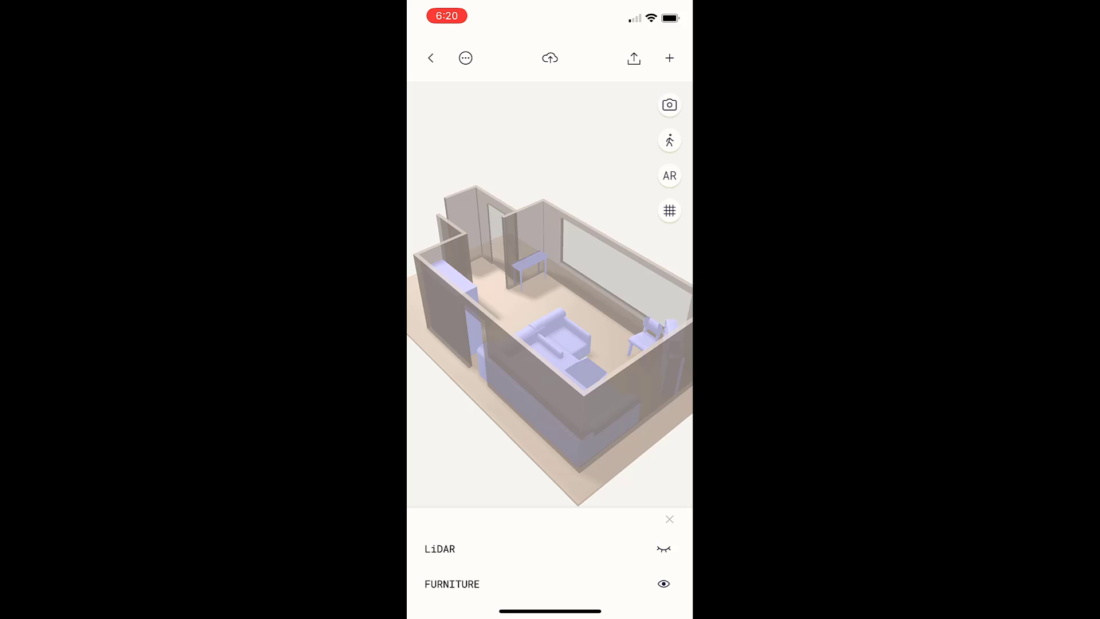
left_click(664, 584)
mouse_move(607, 343)
left_mouse_down()
mouse_move(493, 338)
mouse_move(625, 343)
left_mouse_up()
mouse_move(550, 367)
left_mouse_down()
mouse_move(556, 298)
mouse_move(550, 367)
left_mouse_up()
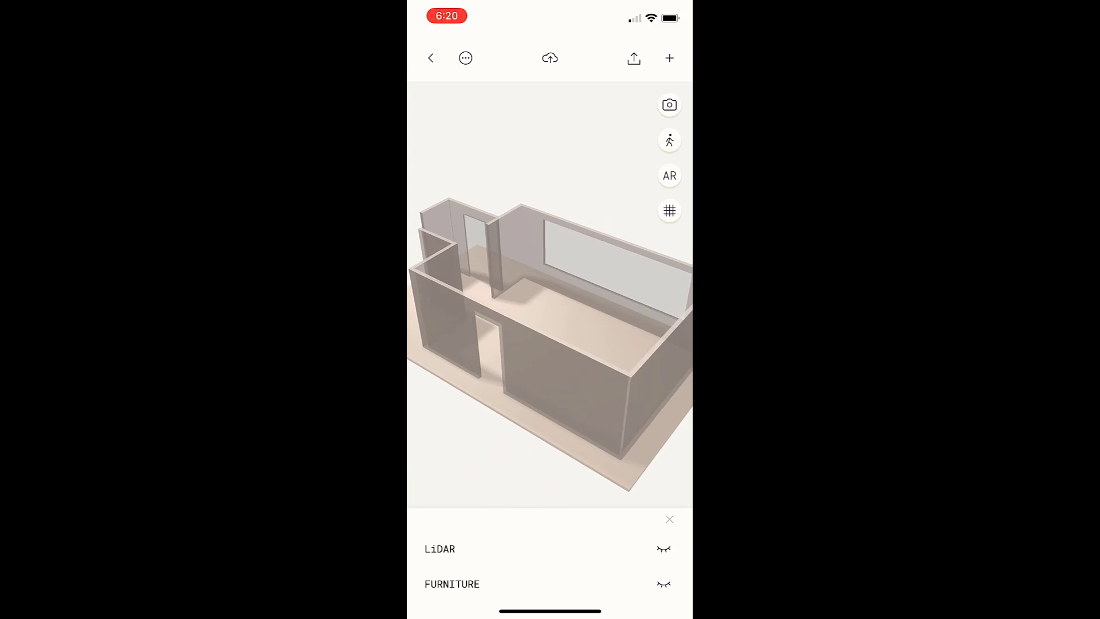
- Open the room model's export options and choose a different target application than SketchUp
left_click(634, 58)
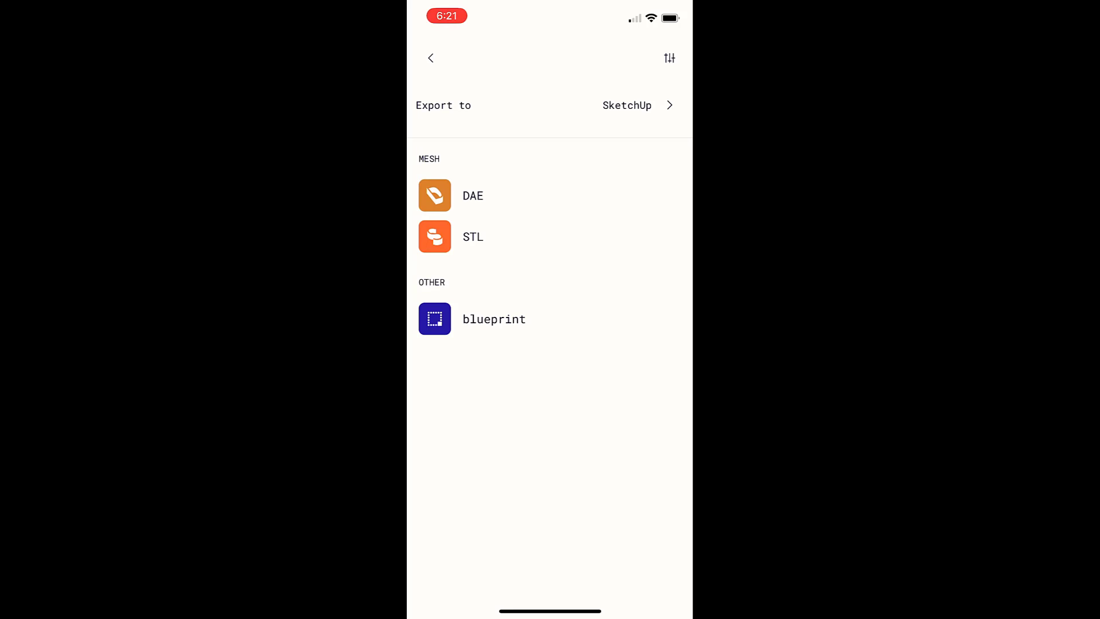
left_click(630, 105)
left_click(470, 171)
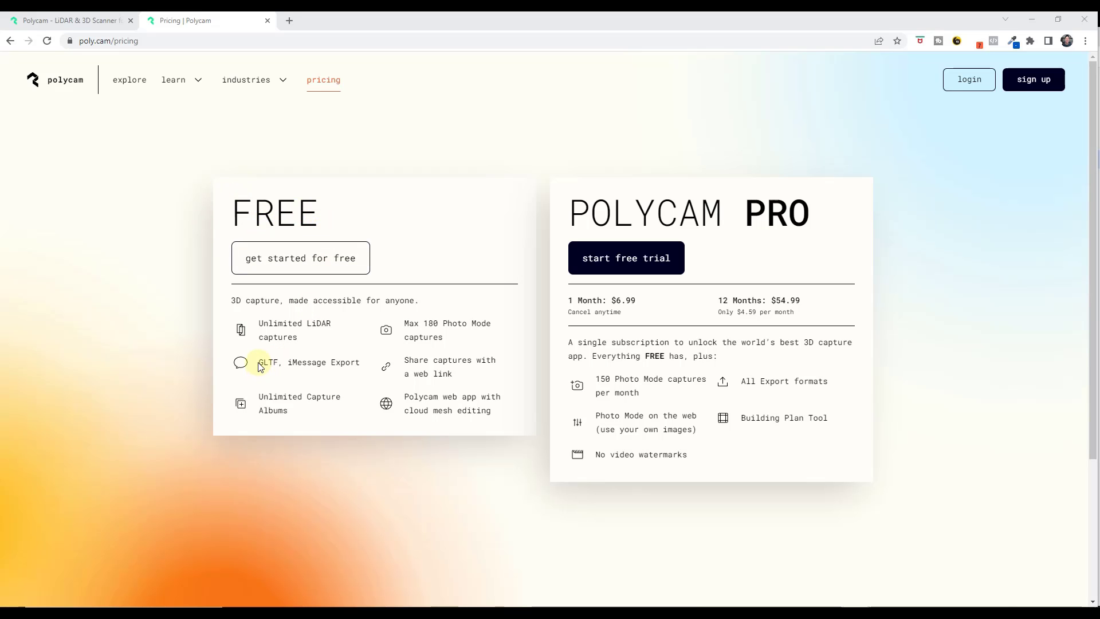
- Review the GLTF export and Building Plan Tool entries on the Polycam pricing page in the browser
left_click_drag(259, 362, 270, 359)
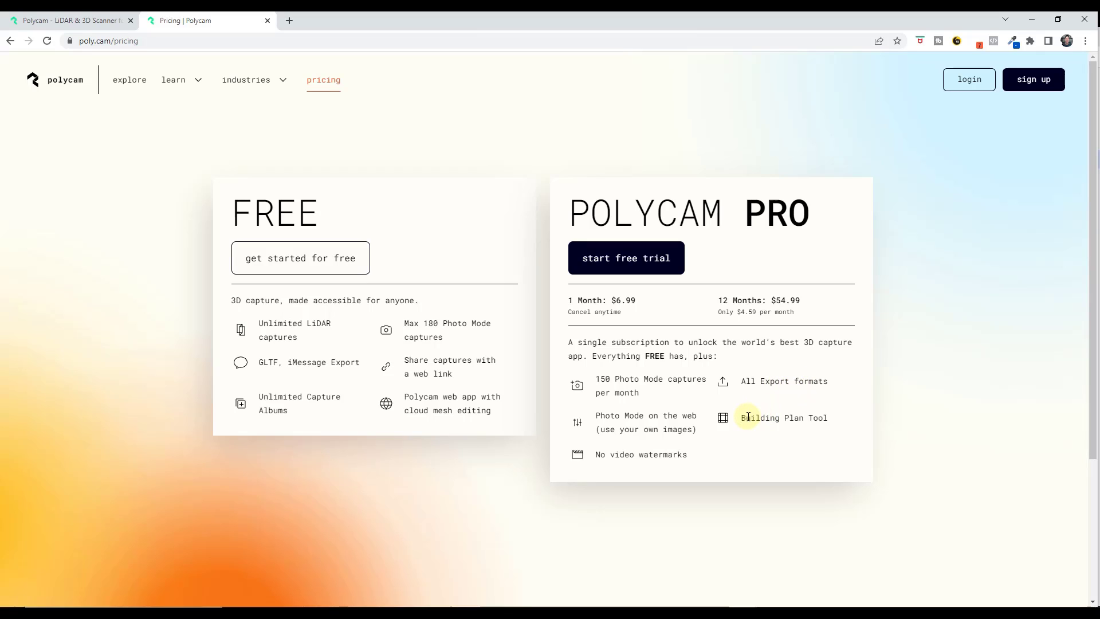
left_click(827, 416)
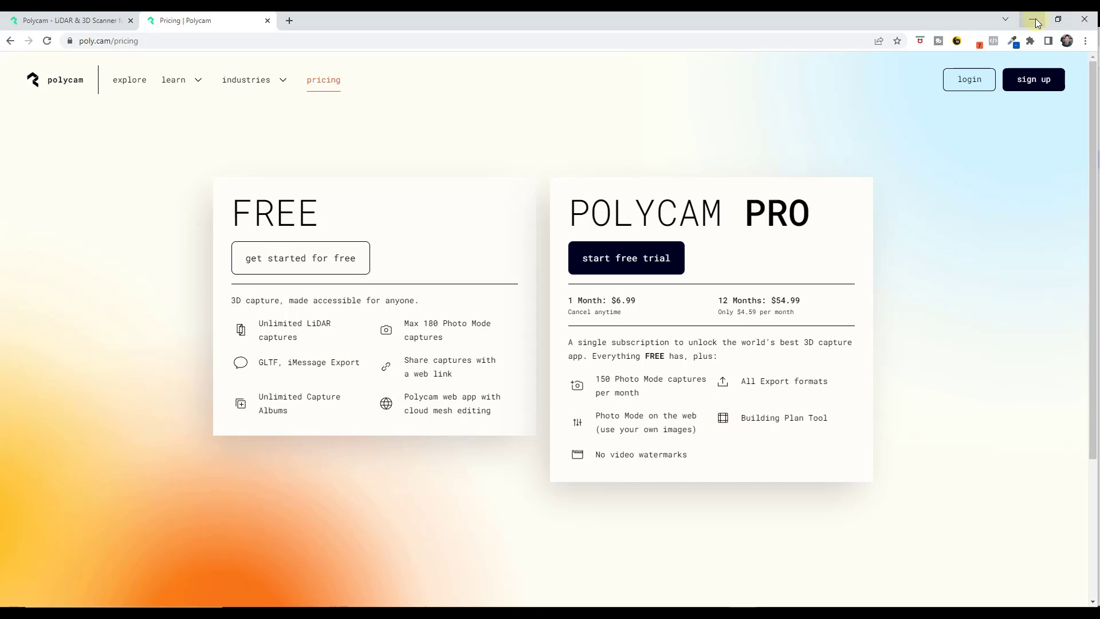
- Switch to Blender and import the room scan from the glTF 2.0 file poly (1).glb
left_click(1092, 21)
left_click(18, 38)
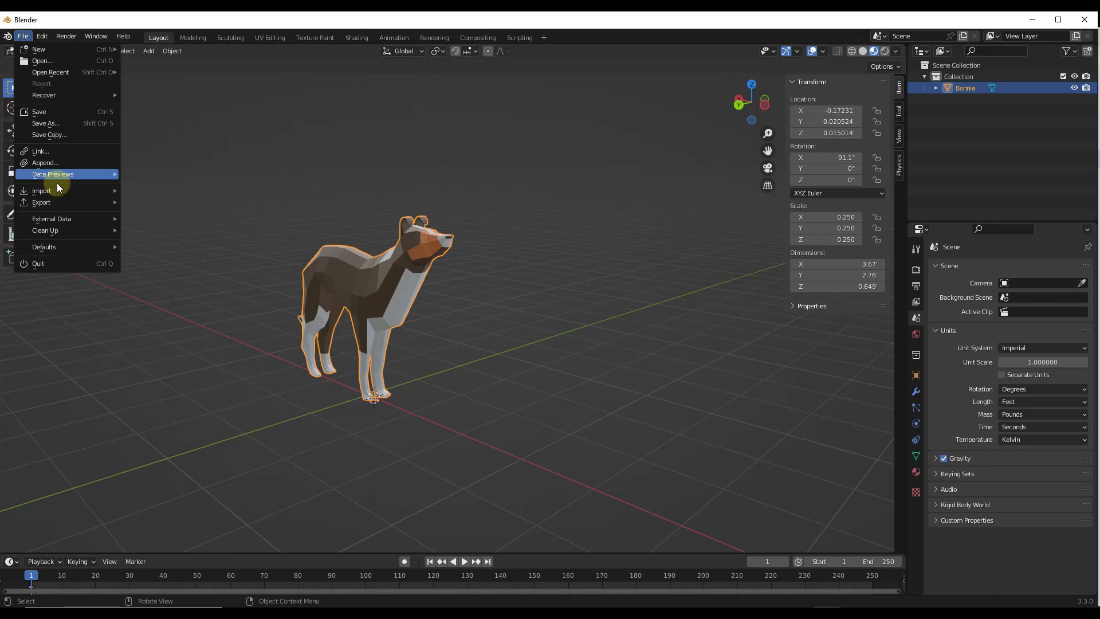
mouse_move(51, 191)
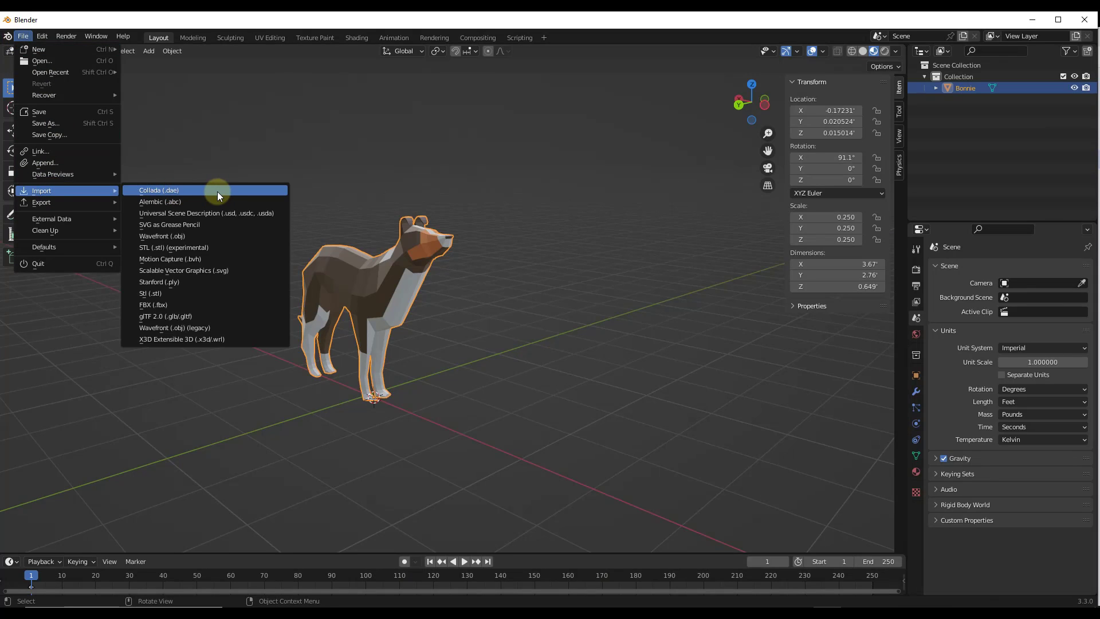
left_click(190, 315)
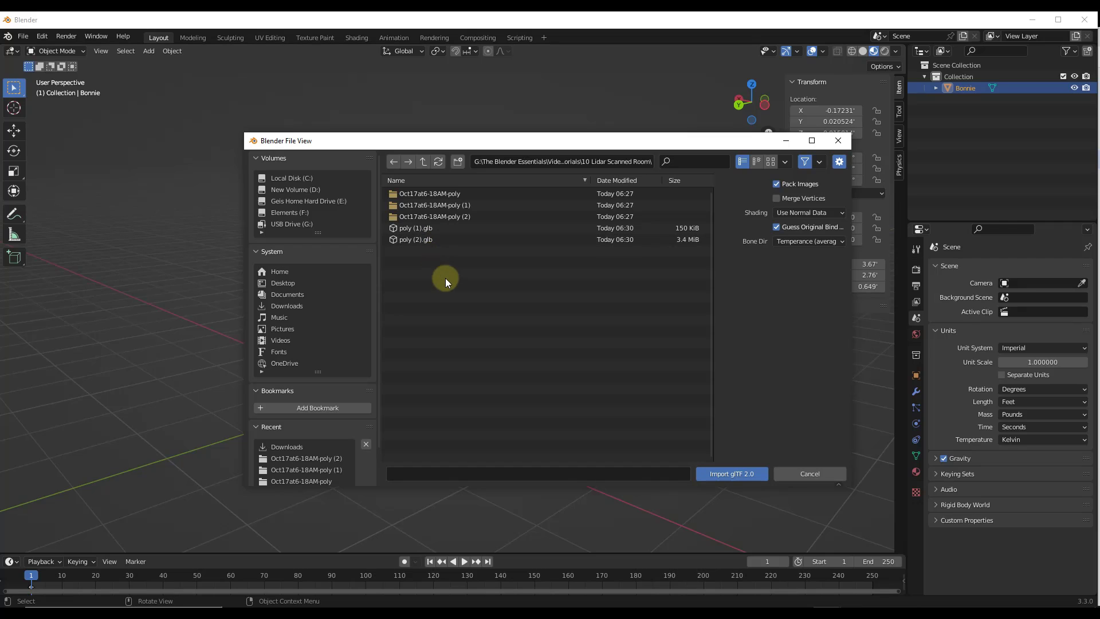
double_click(424, 228)
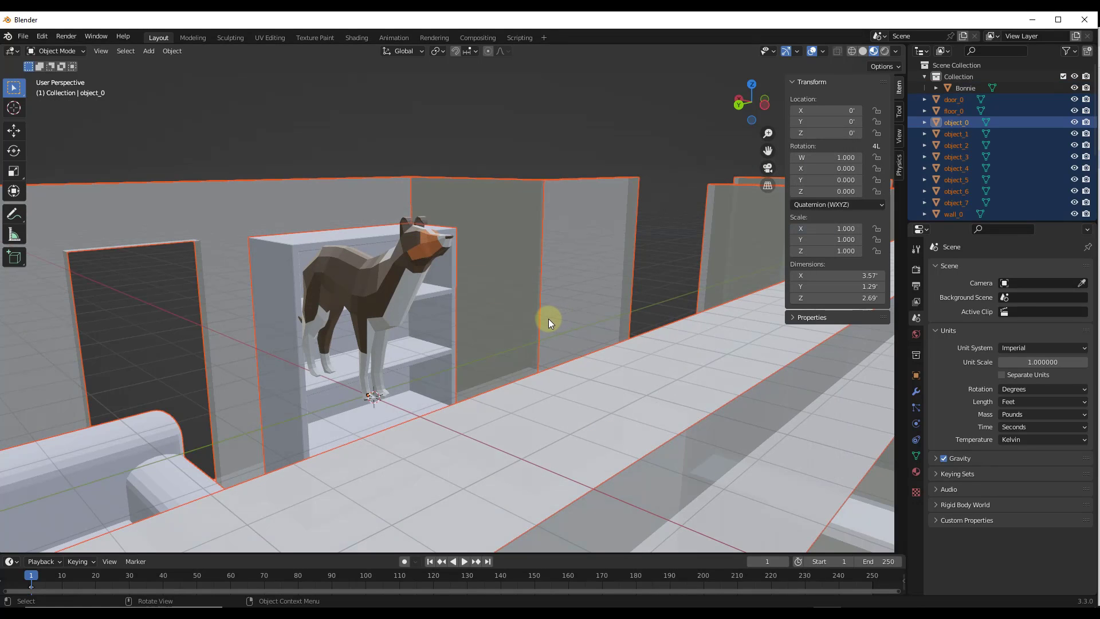
- Move the imported room up along Z by about 5.28 feet so its floor sits at ground level
scroll(547, 318, "down", 8)
middle_click_drag(548, 302, 436, 295)
left_click(739, 106)
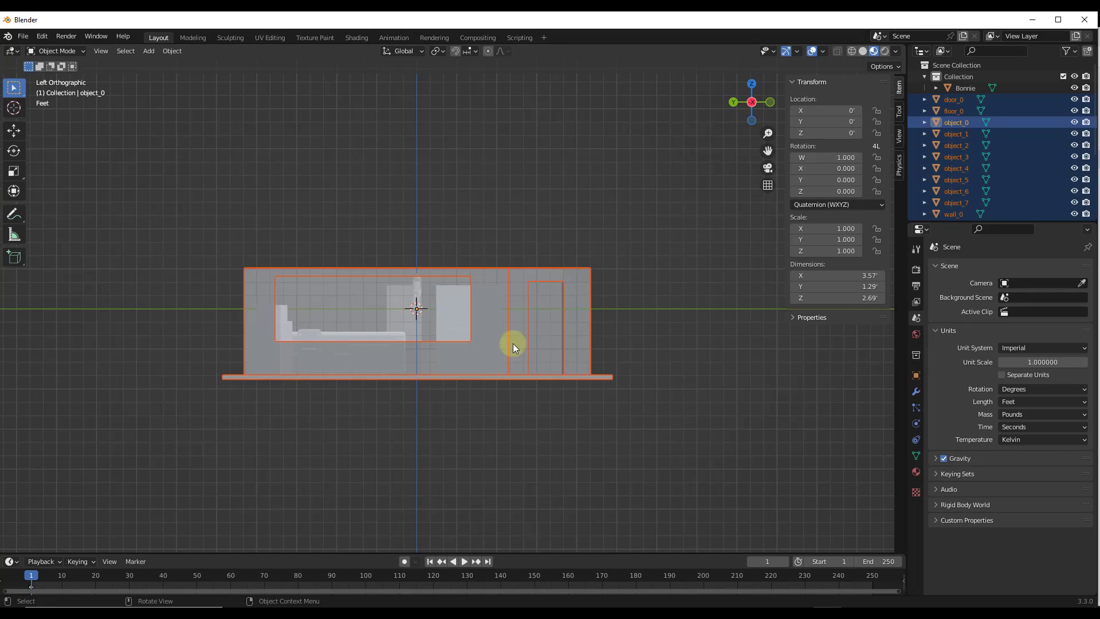
key("g")
key("z")
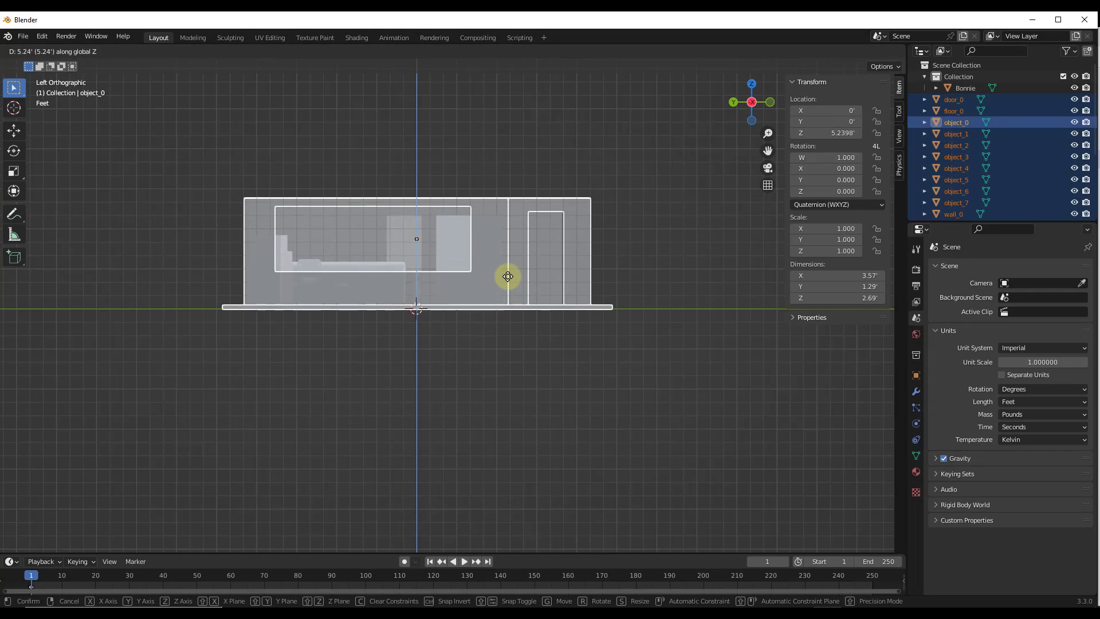
left_click(508, 277)
- Clear the selection, and select the chair and the two shelf-like pieces behind it as separate objects
middle_click_drag(577, 285, 385, 328)
scroll(607, 208, "down", 3)
key("KP_Decimal")
key("alt+a")
middle_click_drag(463, 332, 427, 335)
left_click(448, 260)
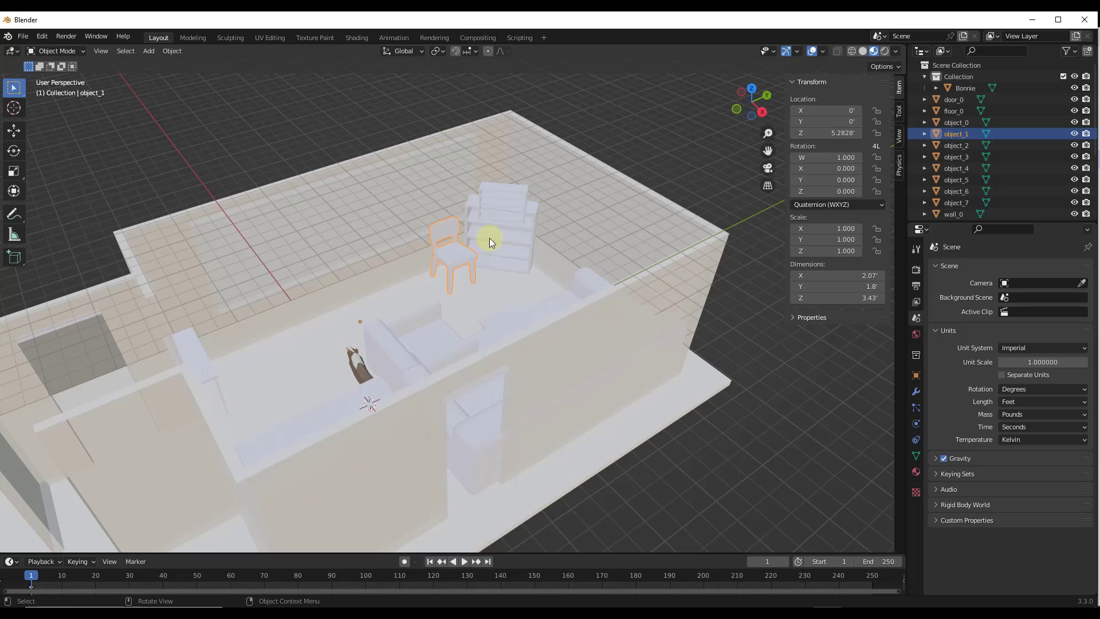
left_click(496, 236, "shift")
left_click(501, 257, "shift")
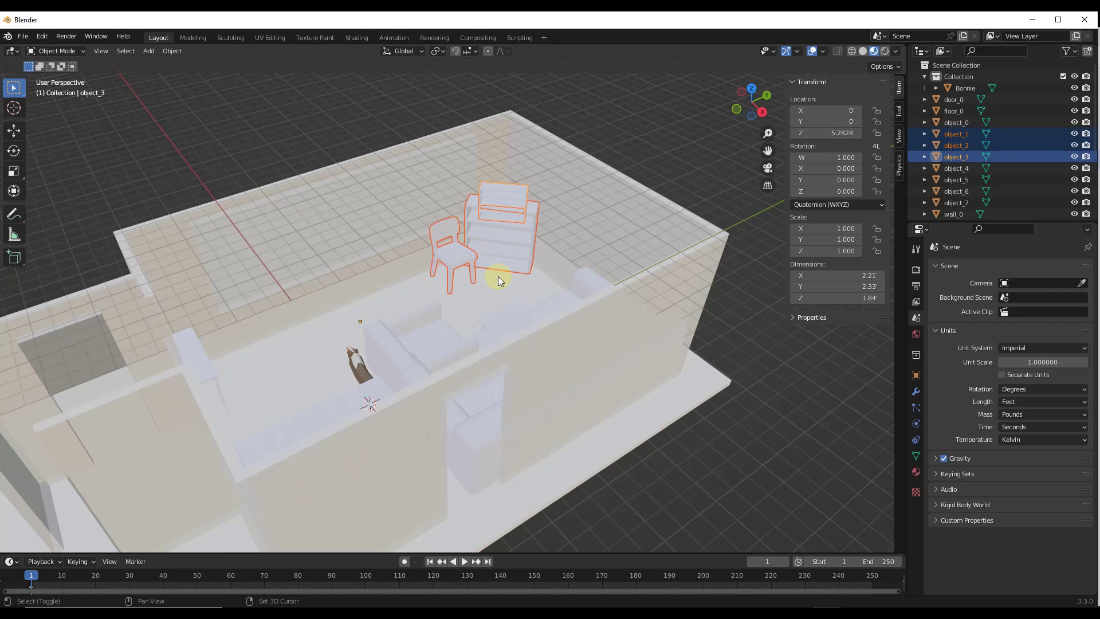
- Select the large L-shaped sofa and examine how the scanned furniture is modelled from several angles
middle_click_drag(497, 276, 428, 263)
left_click(549, 331)
scroll(460, 246, "up", 3)
left_click(417, 271)
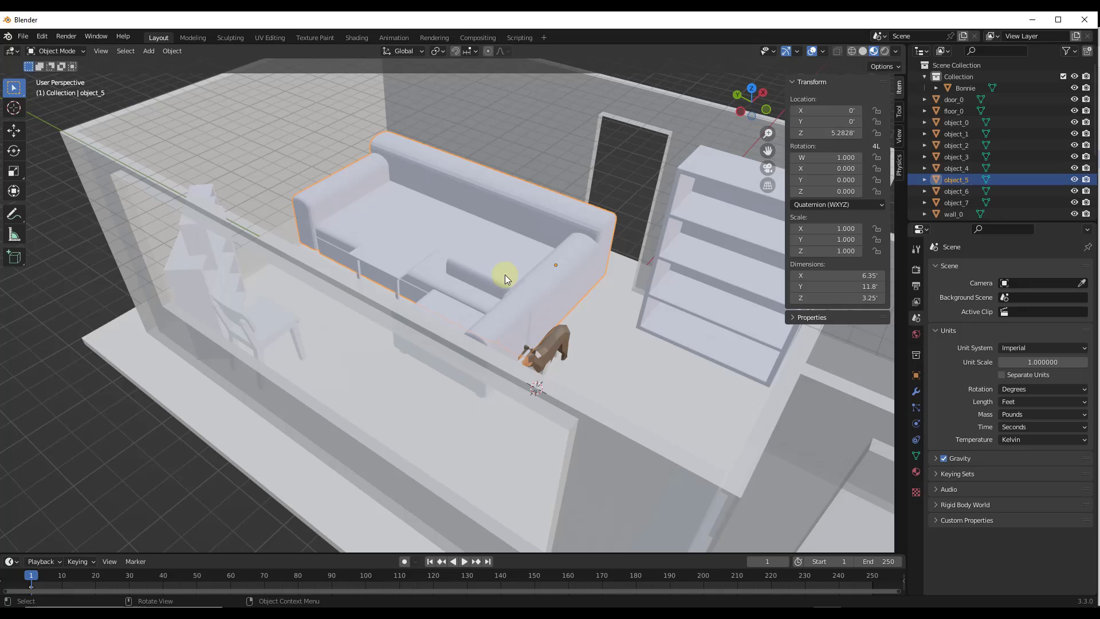
scroll(569, 280, "down", 3)
scroll(545, 245, "up", 3)
middle_click_drag(545, 245, 559, 254)
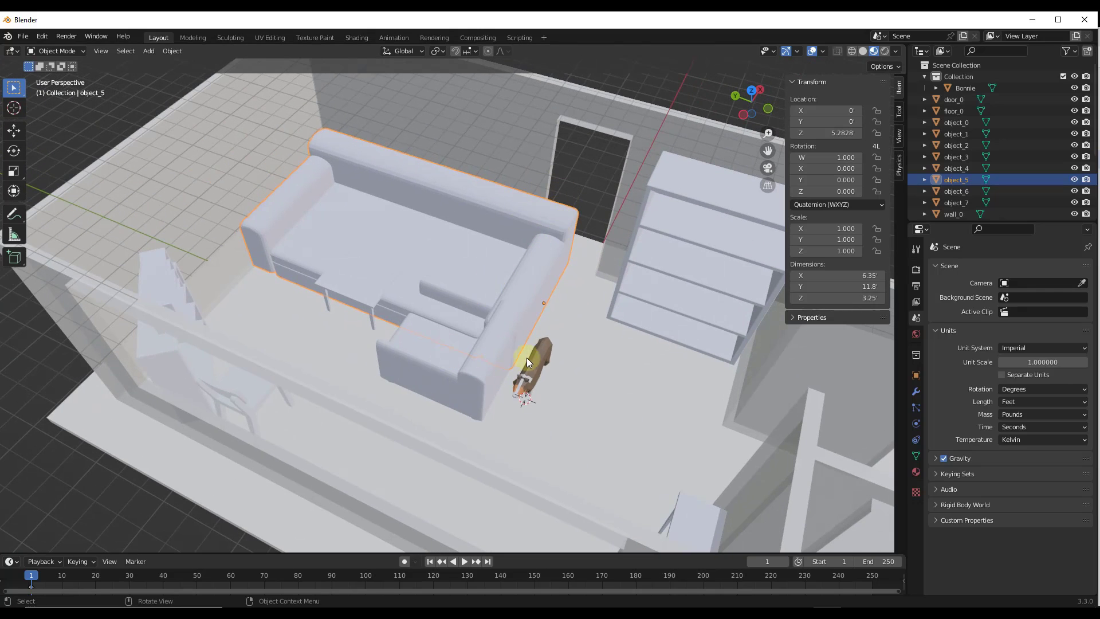
scroll(530, 356, "down", 3)
middle_click_drag(675, 340, 459, 297)
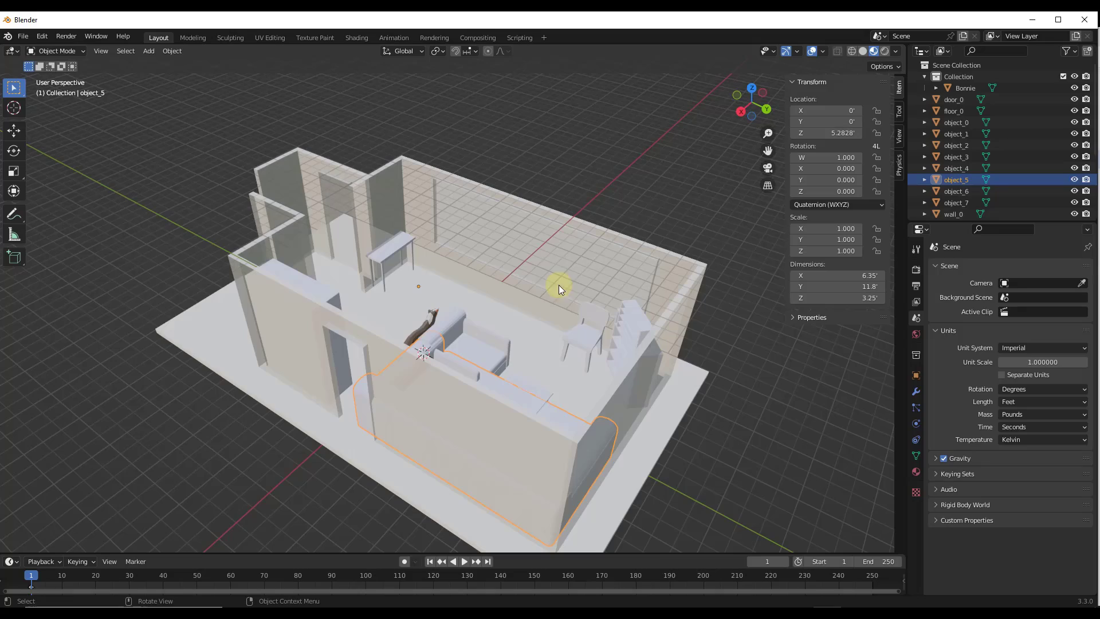
- Select the wall with the doorway beside the small table and open its mesh in Edit Mode
middle_click_drag(678, 303, 448, 275)
left_click(301, 224)
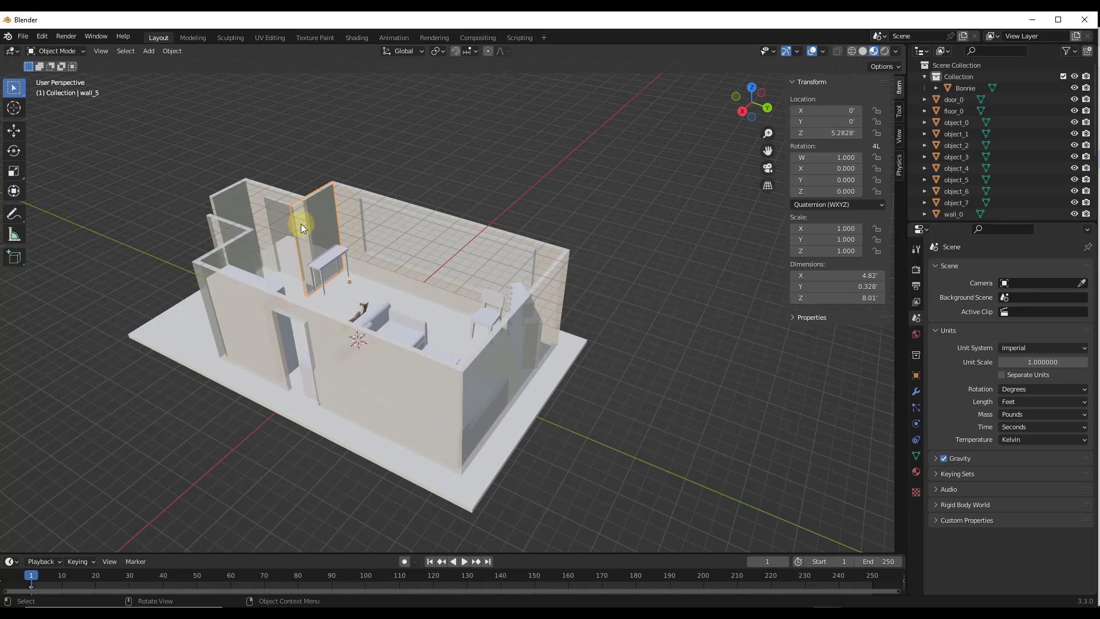
middle_click_drag(338, 215, 308, 221)
scroll(298, 212, "up", 5)
key("Tab")
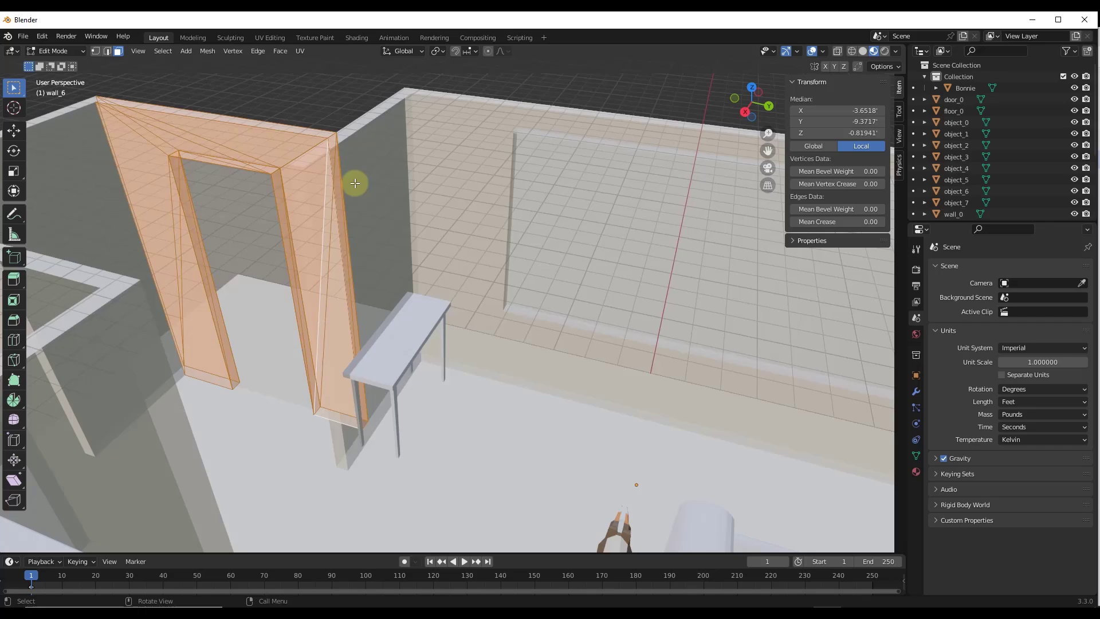
scroll(354, 182, "down", 4)
scroll(257, 176, "up", 6)
mouse_move(411, 182)
middle_mouse_down()
mouse_move(385, 180)
mouse_move(410, 182)
middle_mouse_up()
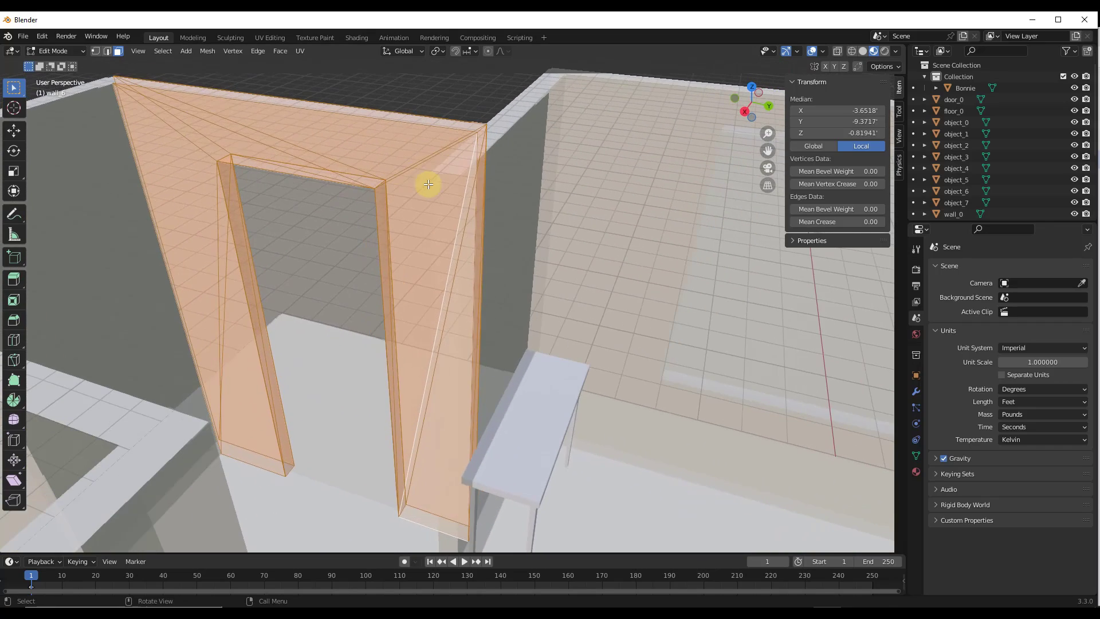
- Inspect the mesh of the wall beside the small table in Edit Mode, and select the adjoining long wall in Object Mode
key("Tab")
left_click(525, 182)
scroll(508, 210, "down", 2)
key("Tab")
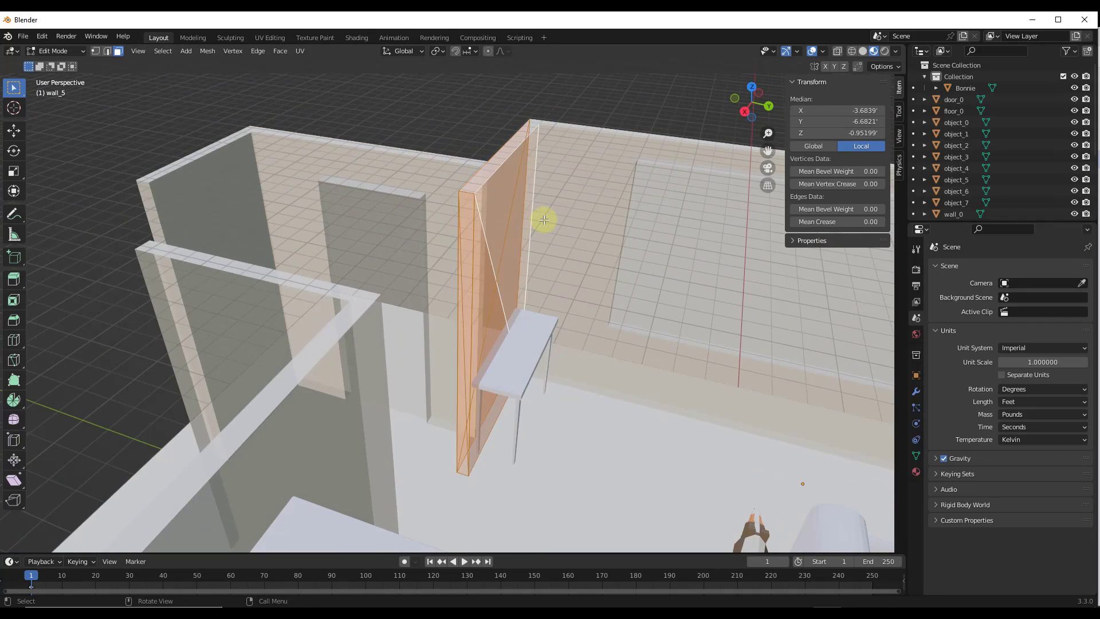
key("Tab")
middle_click_drag(536, 235, 486, 243)
key("Tab")
key("Tab")
scroll(490, 228, "down", 5)
left_click(496, 222)
scroll(495, 222, "down", 2)
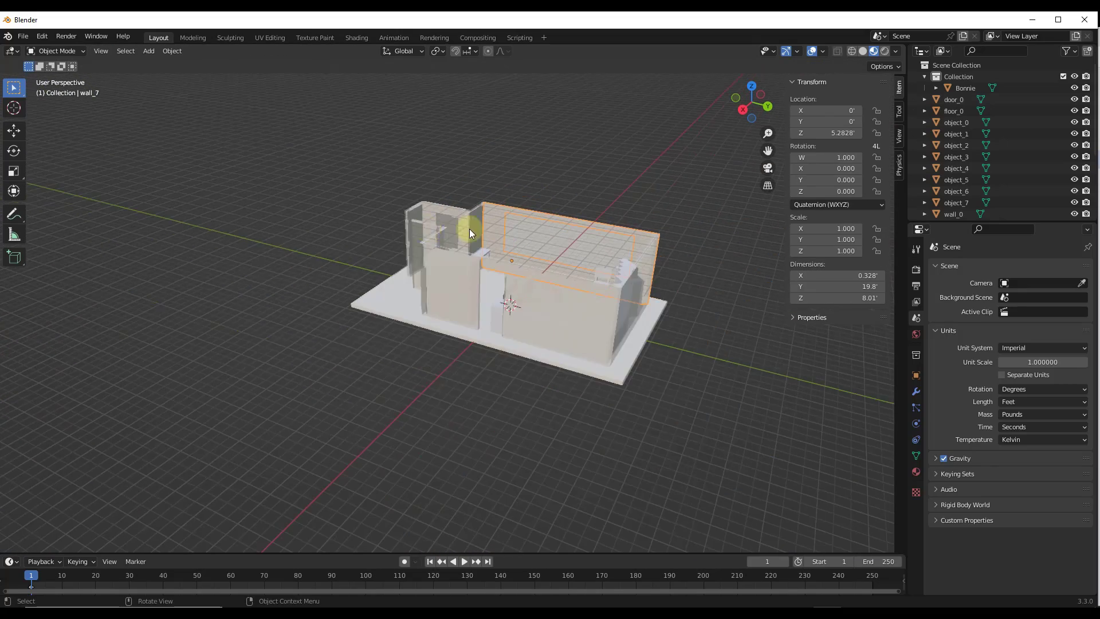
scroll(565, 253, "up", 1)
middle_click_drag(565, 253, 572, 253)
- Import the glTF 2.0 file poly (2).glb into the scene
left_click(23, 38)
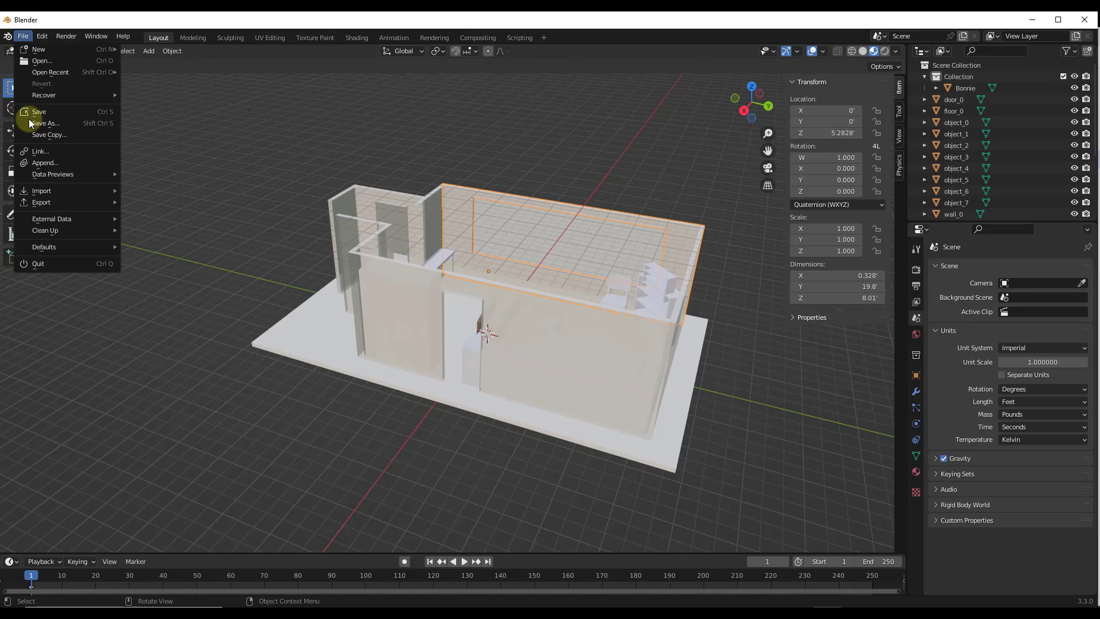
mouse_move(53, 191)
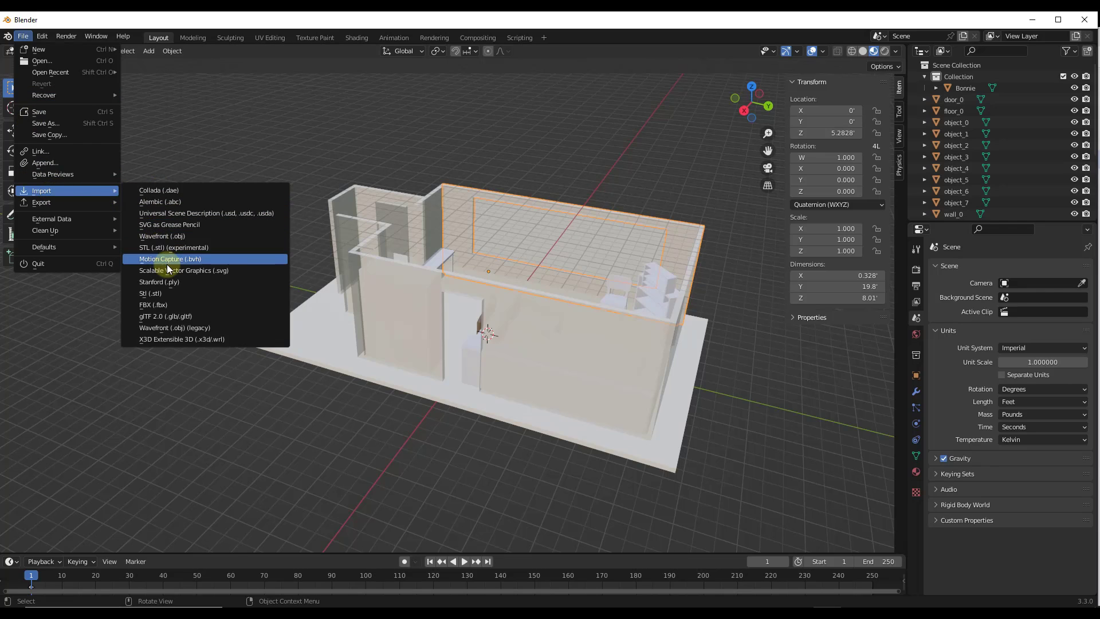
left_click(175, 316)
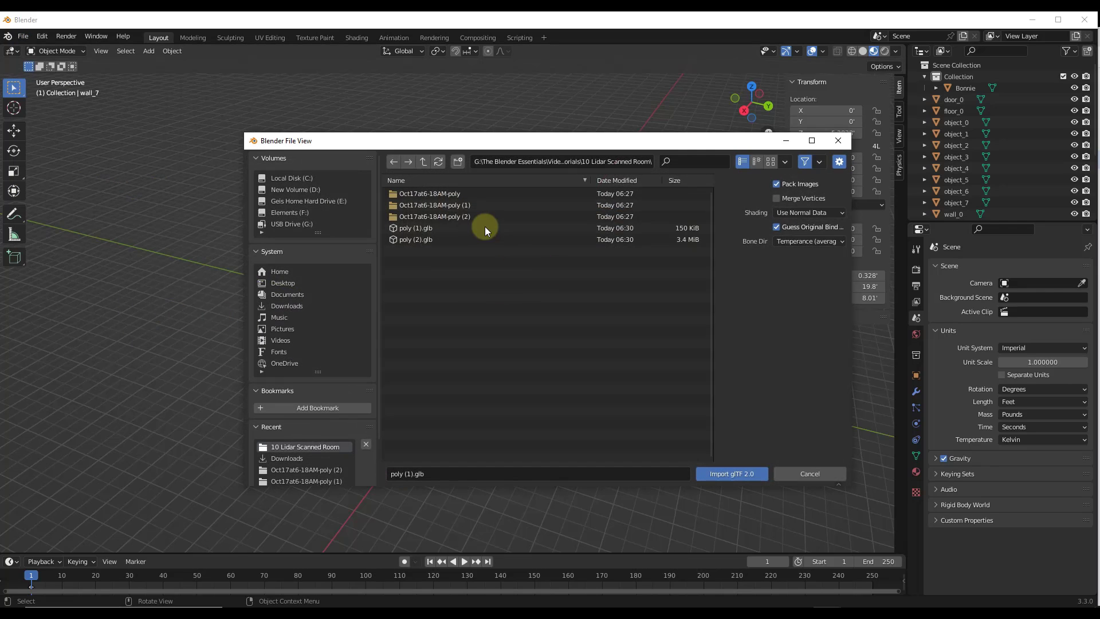
double_click(407, 236)
scroll(475, 327, "down", 7)
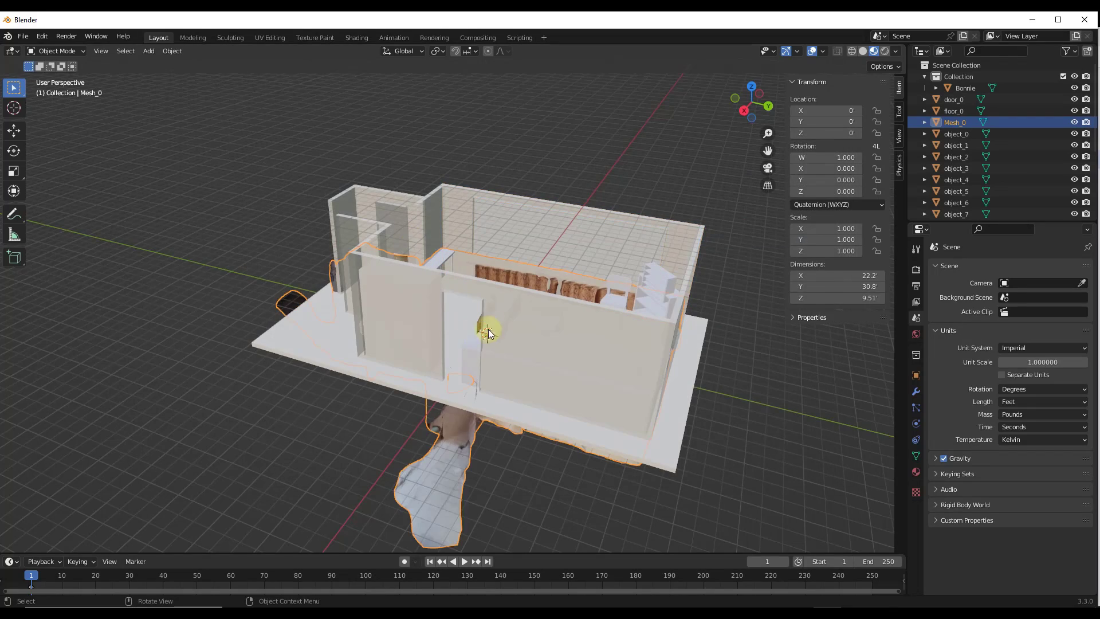
- Move the imported textured scan about 36.35 feet along Y, clear of the plain room model
key("g")
key("y")
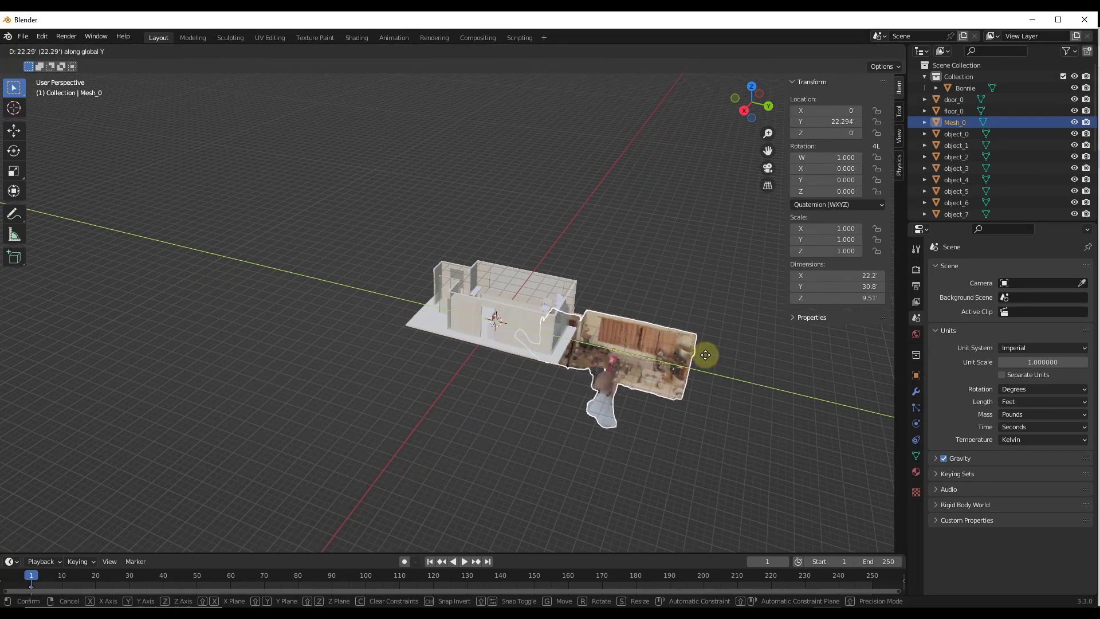
left_click(751, 120)
- Raise the textured scan about 5.1 feet along Z in the right orthographic view so its floor meets ground level
left_click(743, 113)
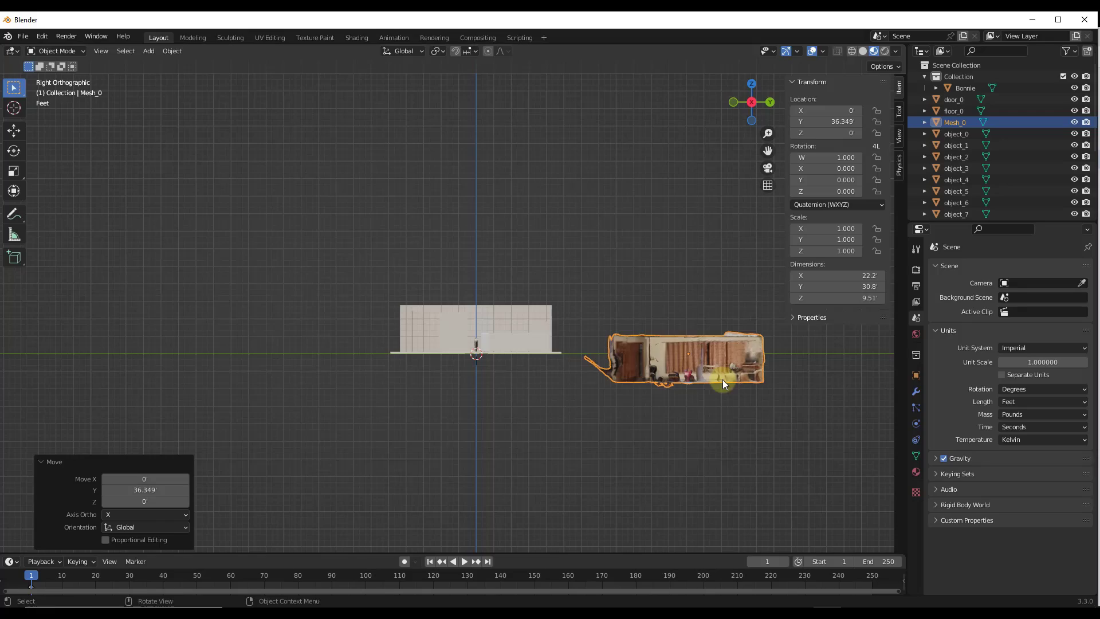
key("g")
key("z")
left_click(758, 345)
- Examine the furniture, curtains and walls of the textured room scan from several angles
middle_click_drag(759, 345, 488, 220)
scroll(540, 170, "up", 5)
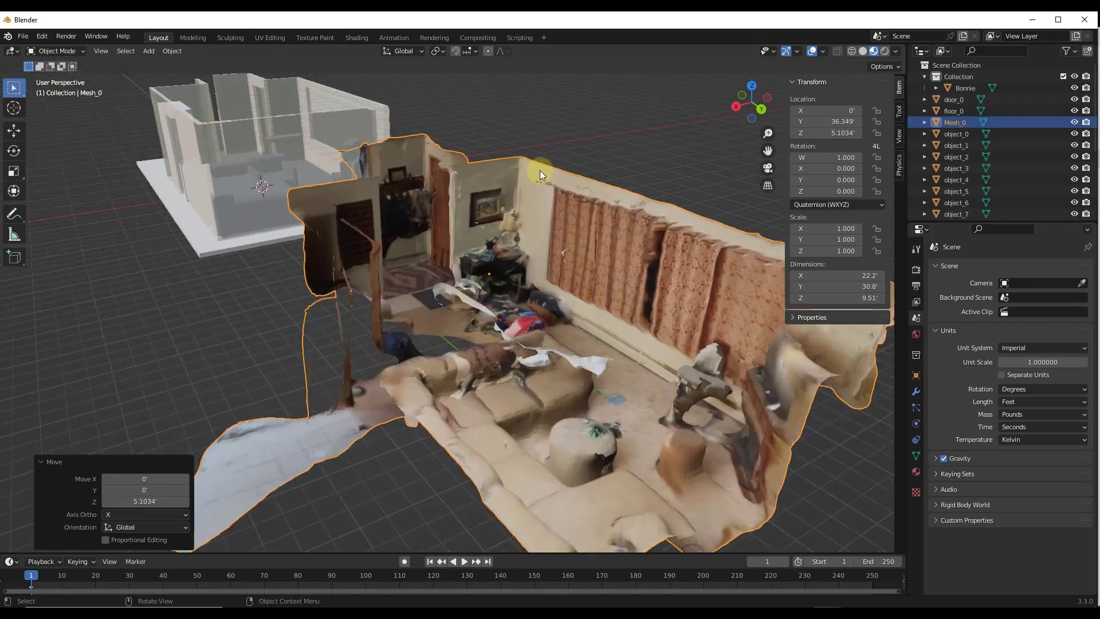
middle_click_drag(638, 214, 561, 229, "shift")
scroll(562, 229, "down", 10)
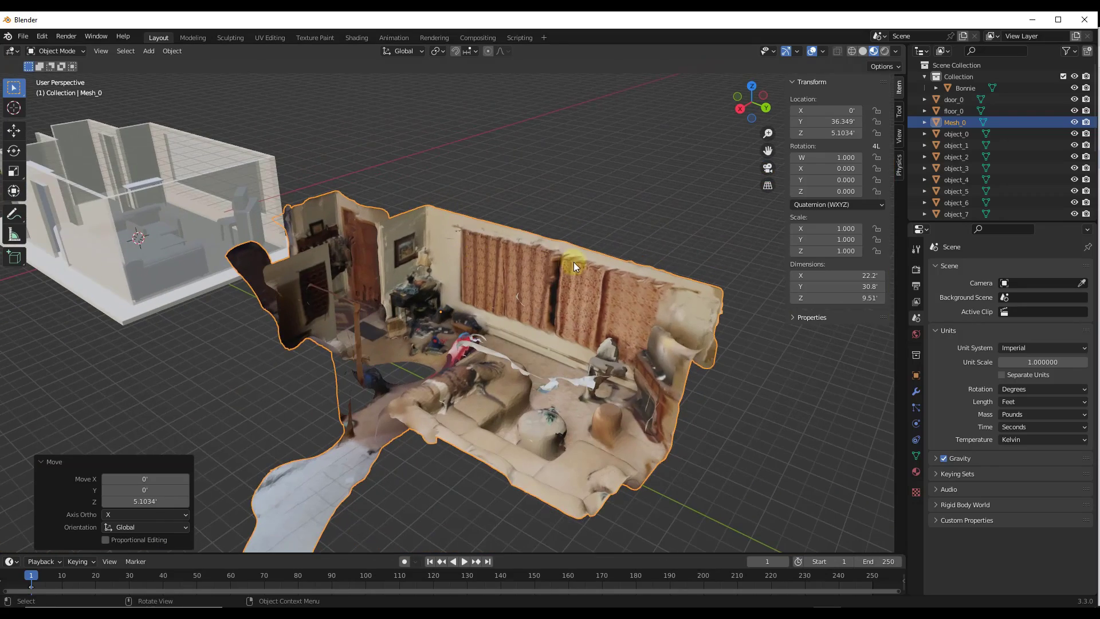
scroll(448, 267, "up", 4)
scroll(448, 225, "down", 3)
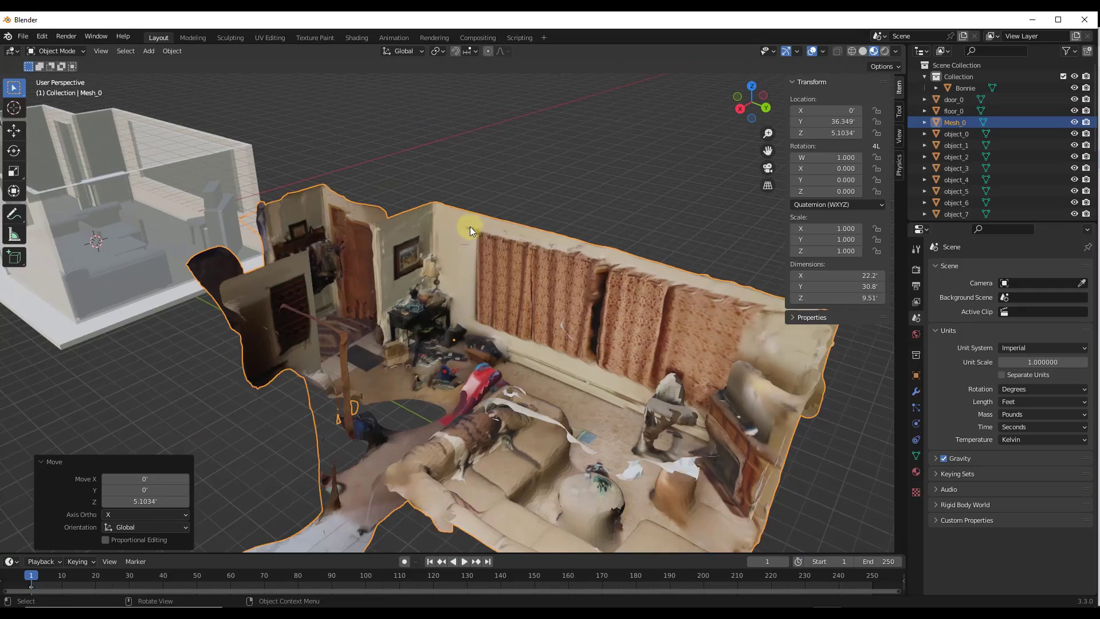
middle_click_drag(493, 230, 529, 204)
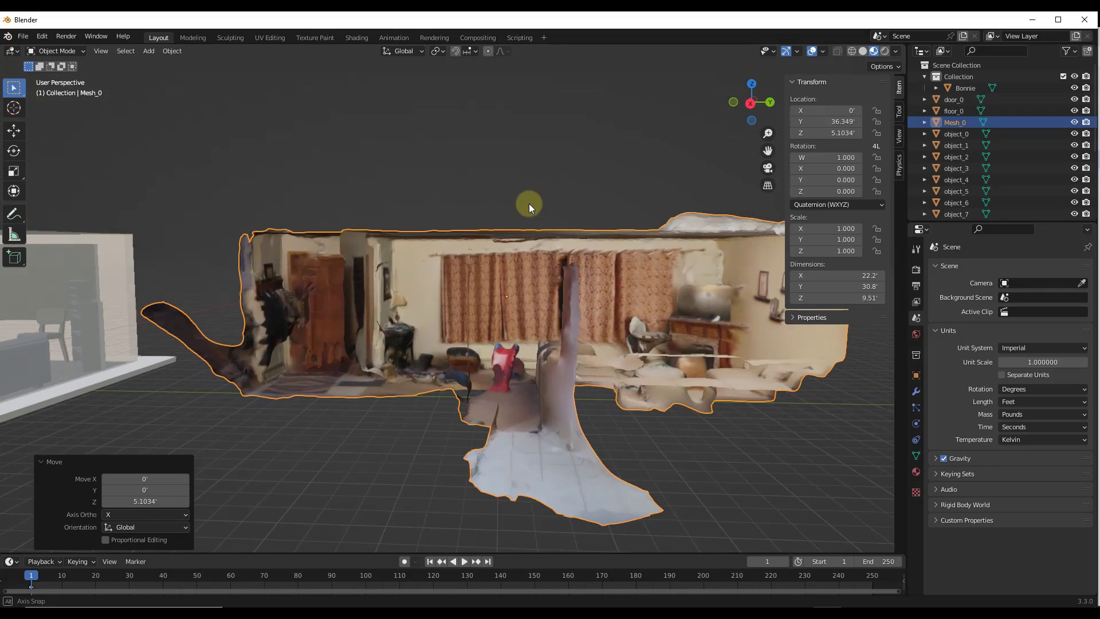
- Display the scan in wireframe from the right orthographic view, clear the selection and examine its mesh density
left_click(744, 108)
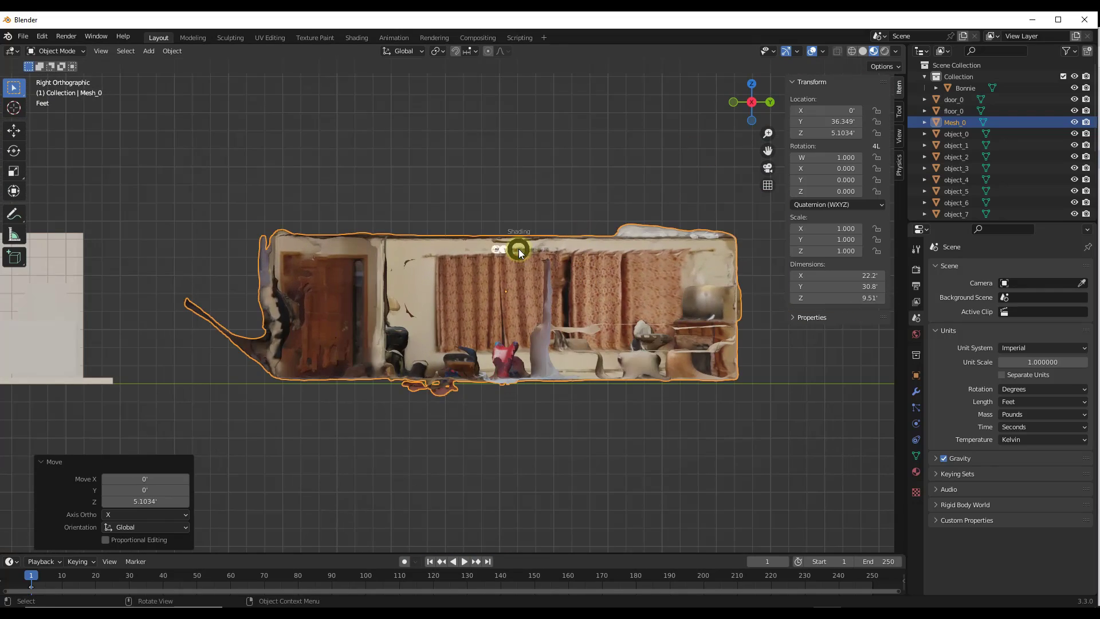
key("z")
left_click(429, 249)
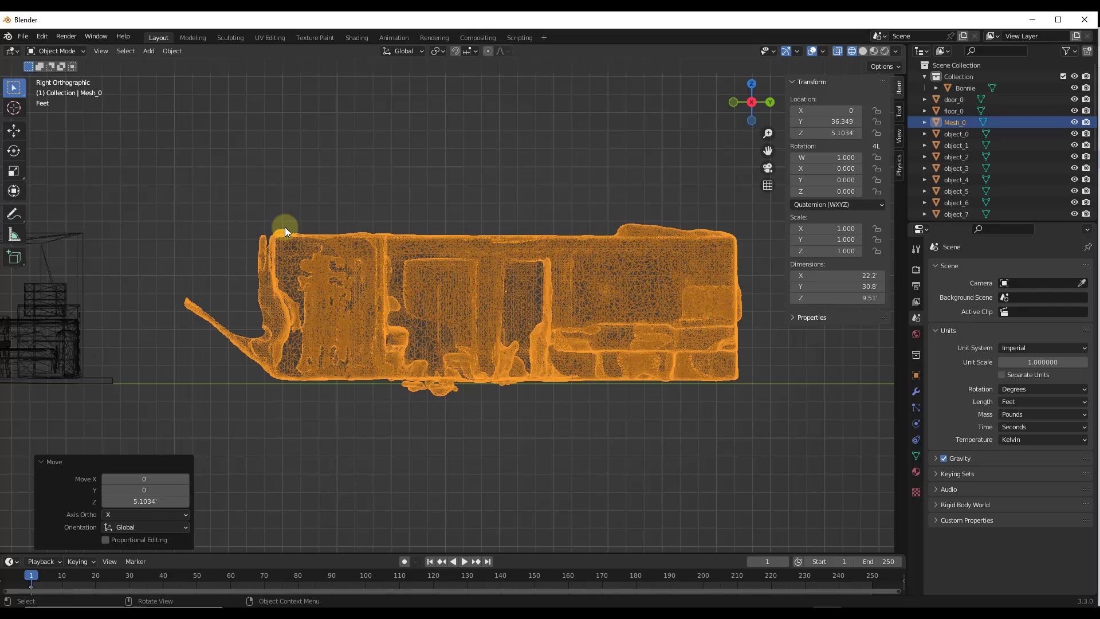
left_click(257, 212)
scroll(302, 221, "up", 2)
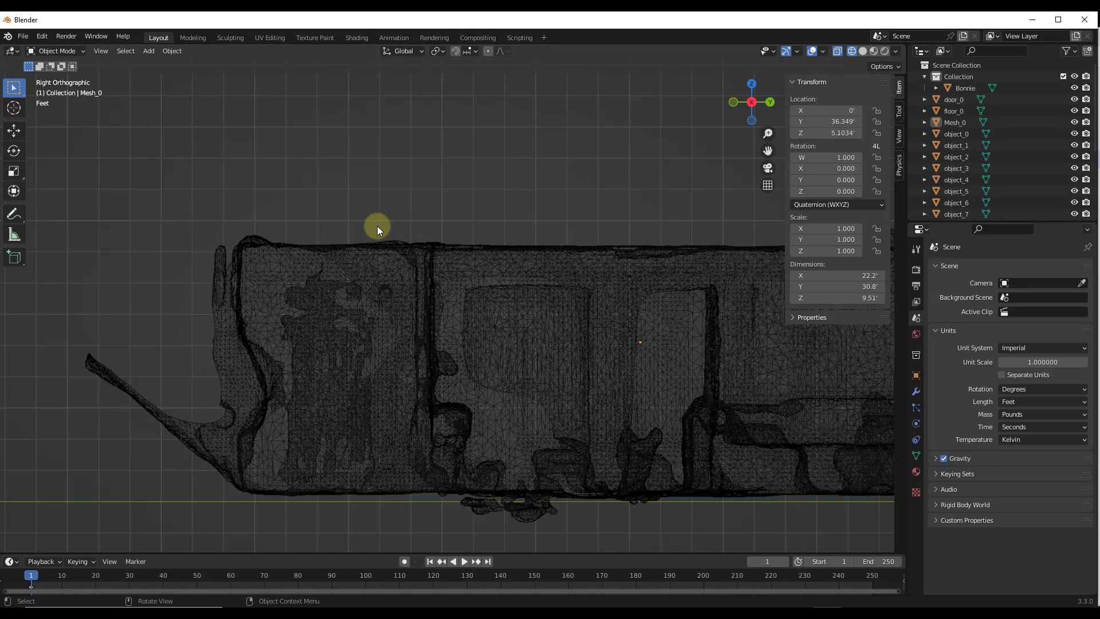
scroll(375, 226, "down", 2)
- Delete the band of ceiling vertices along the top of the textured scan in Edit Mode
key("ctrl+z")
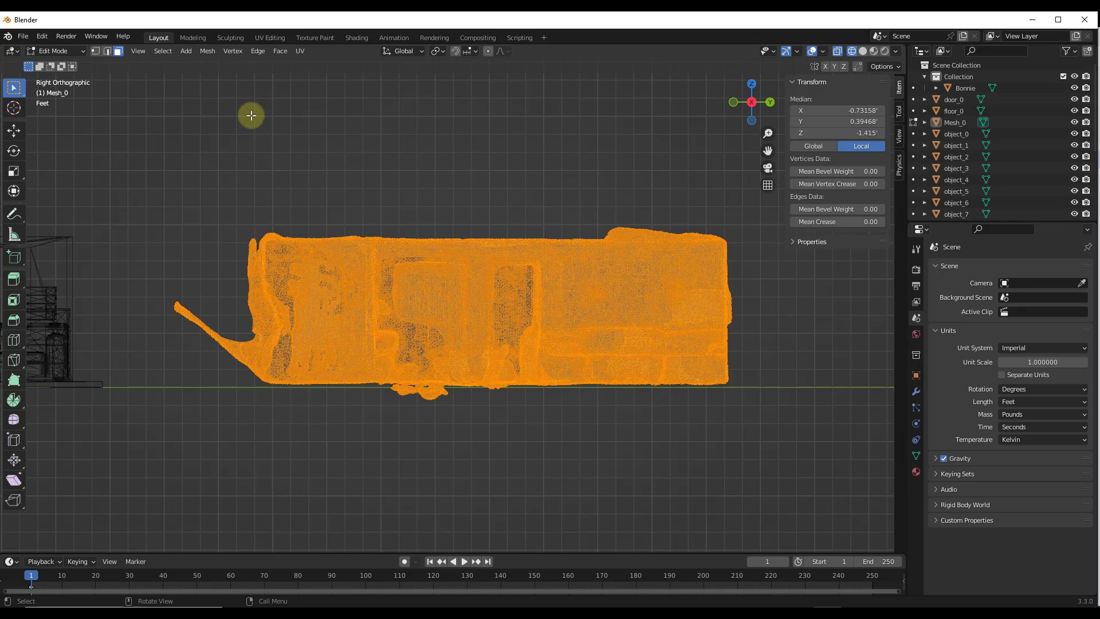
key("Tab")
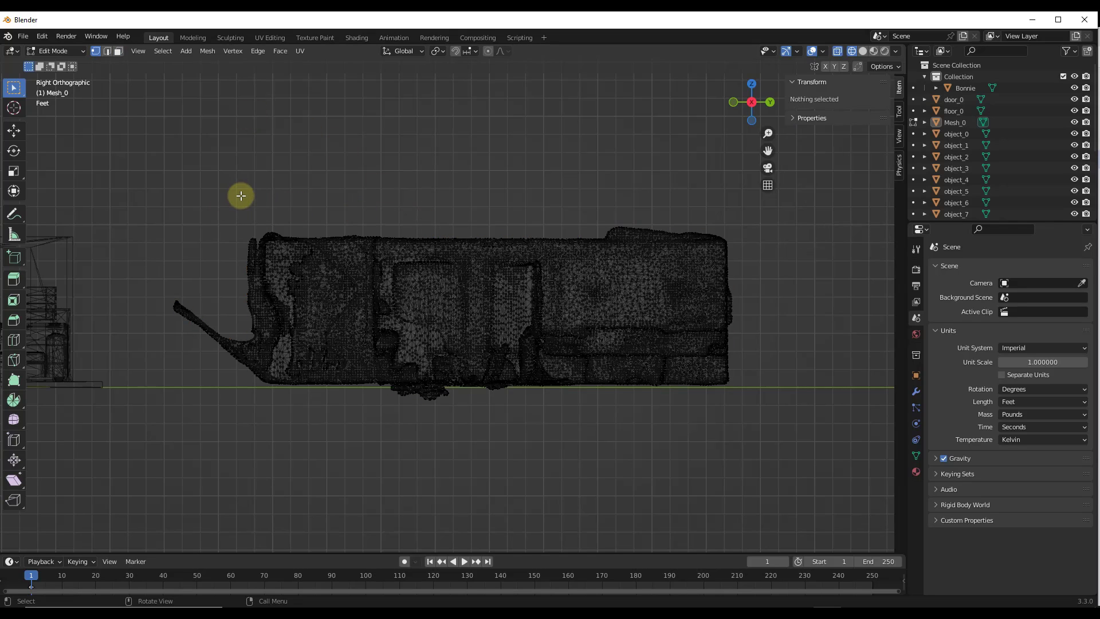
left_click_drag(222, 185, 749, 241)
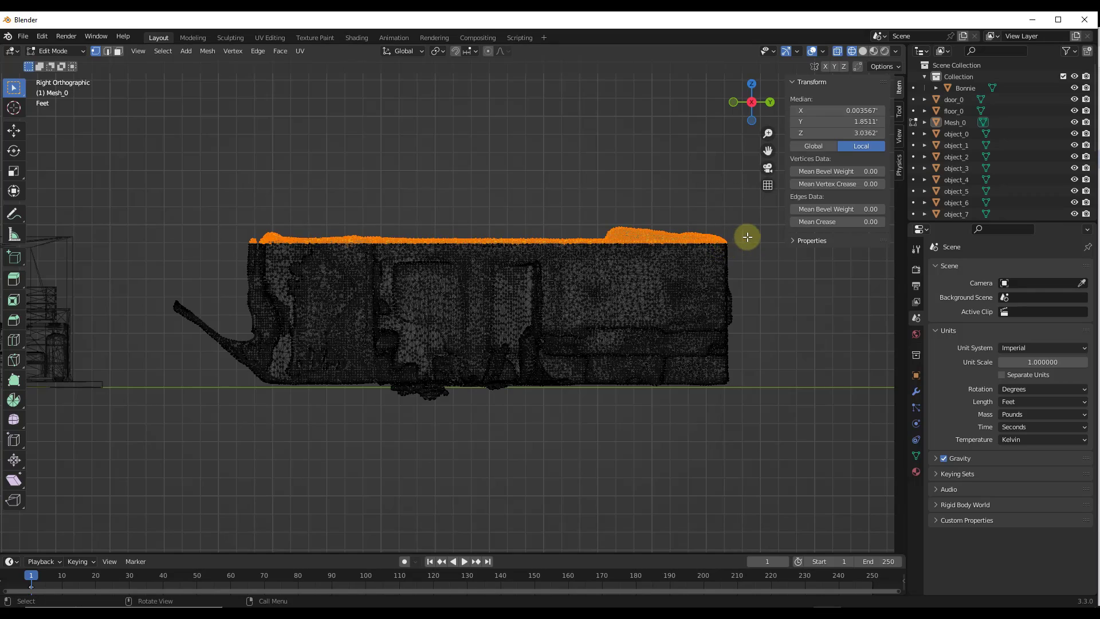
key("x")
left_click(696, 238)
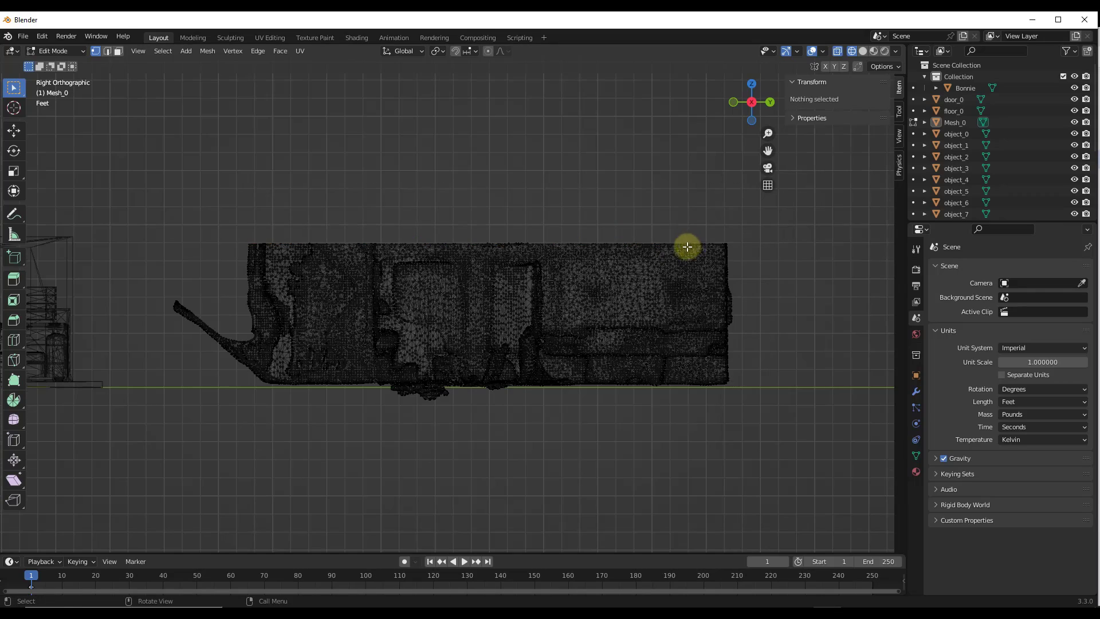
- Restore Material Preview shading and Object Mode, and compare the trimmed scan with the plain room model
middle_click_drag(687, 247, 532, 279)
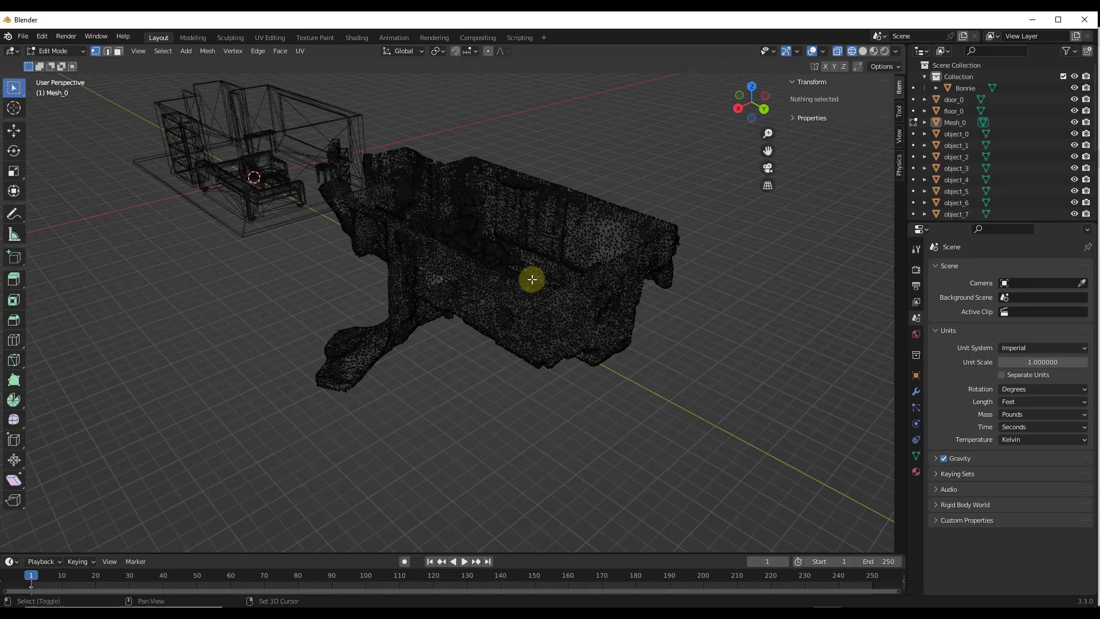
scroll(663, 258, "up", 3)
key("z")
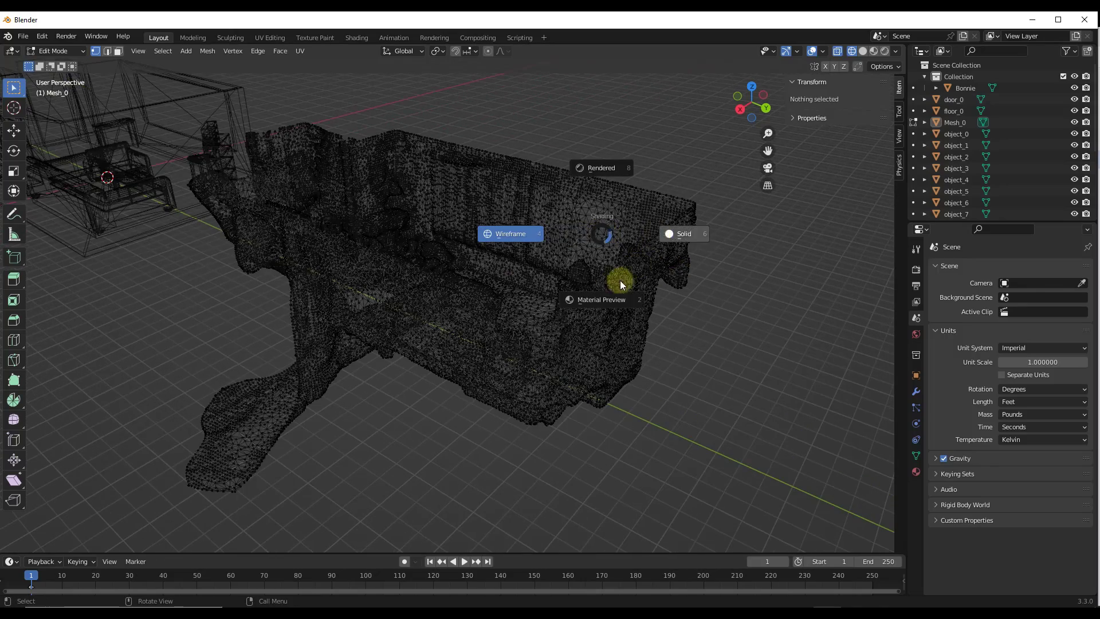
left_click(598, 300)
mouse_move(532, 206)
middle_mouse_down()
mouse_move(552, 200)
mouse_move(539, 188)
mouse_move(503, 197)
mouse_move(600, 209)
middle_mouse_up()
key("Tab")
scroll(480, 182, "up", 4)
scroll(503, 197, "down", 4)
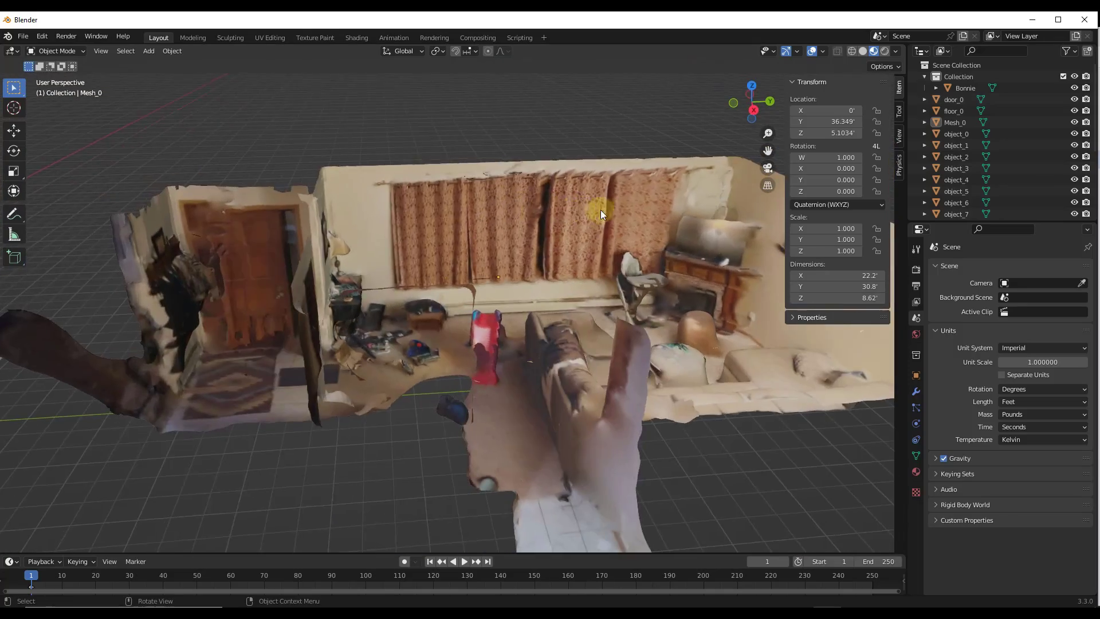
scroll(600, 211, "down", 6)
scroll(260, 228, "up", 4)
middle_click_drag(363, 246, 444, 242)
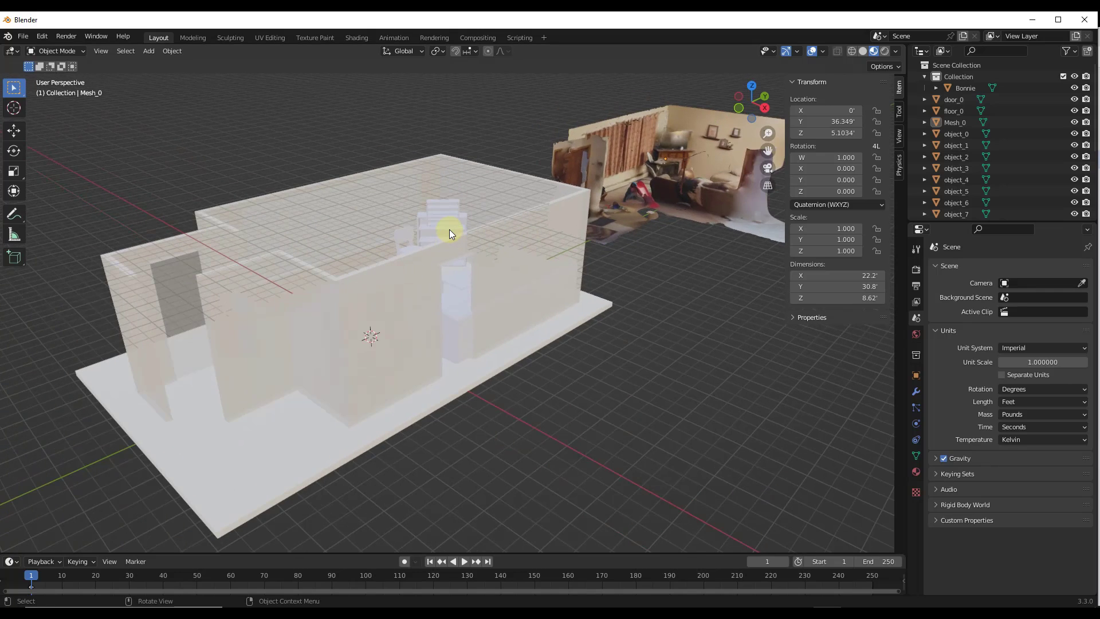